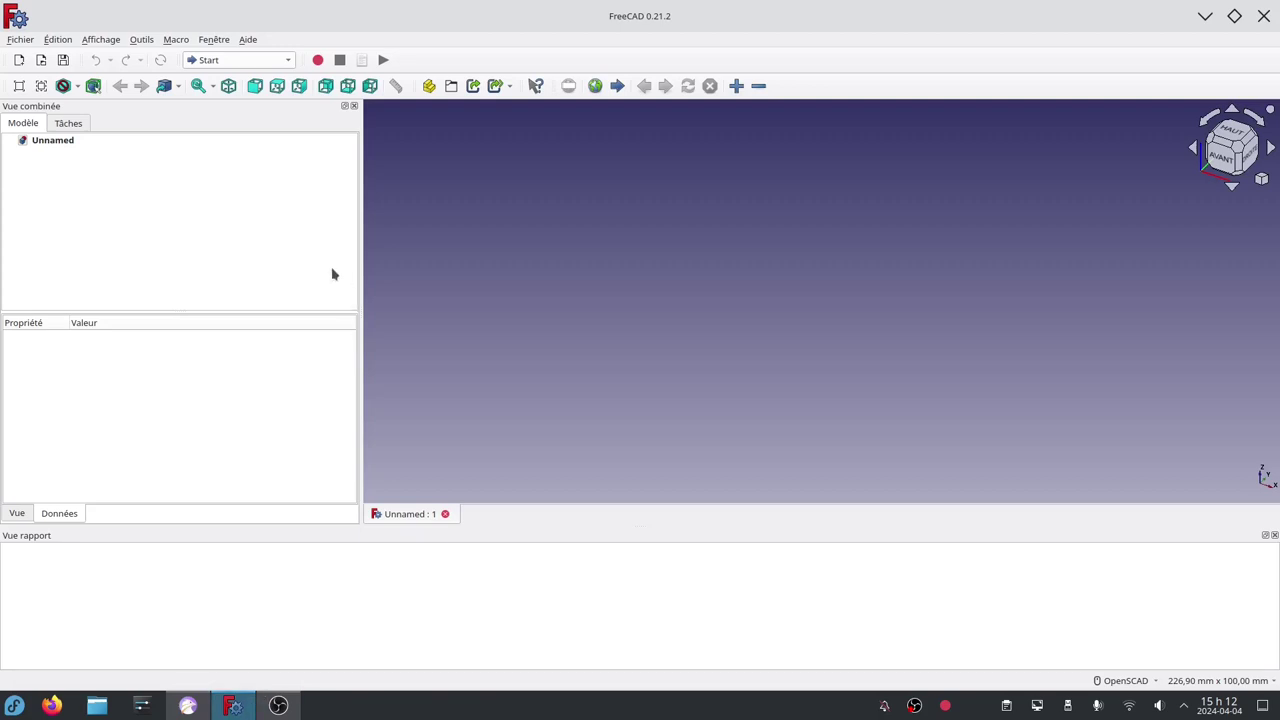
Confirm Optics v1.0.14 is installed in the Addon Manager, then activate the Optics workbench
{"action": "left_click", "coordinate": [142, 40]}
{"action": "left_click", "coordinate": [189, 272]}
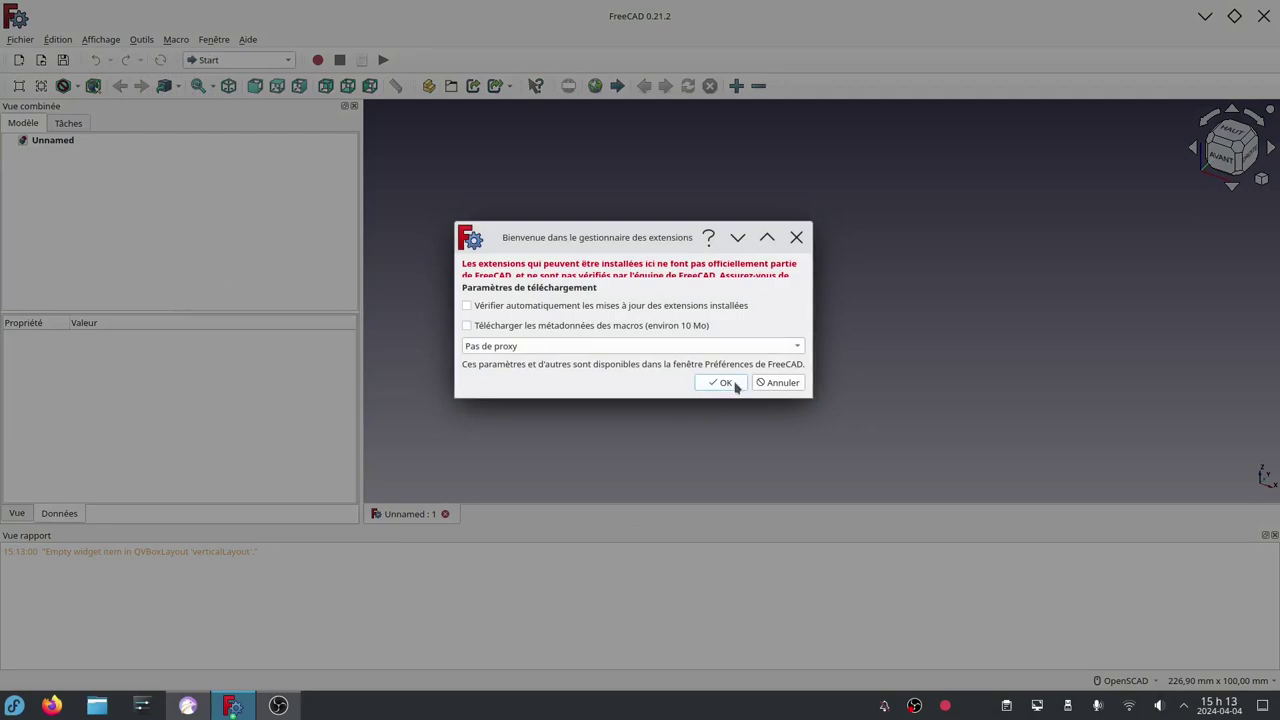
{"action": "left_click", "coordinate": [724, 383]}
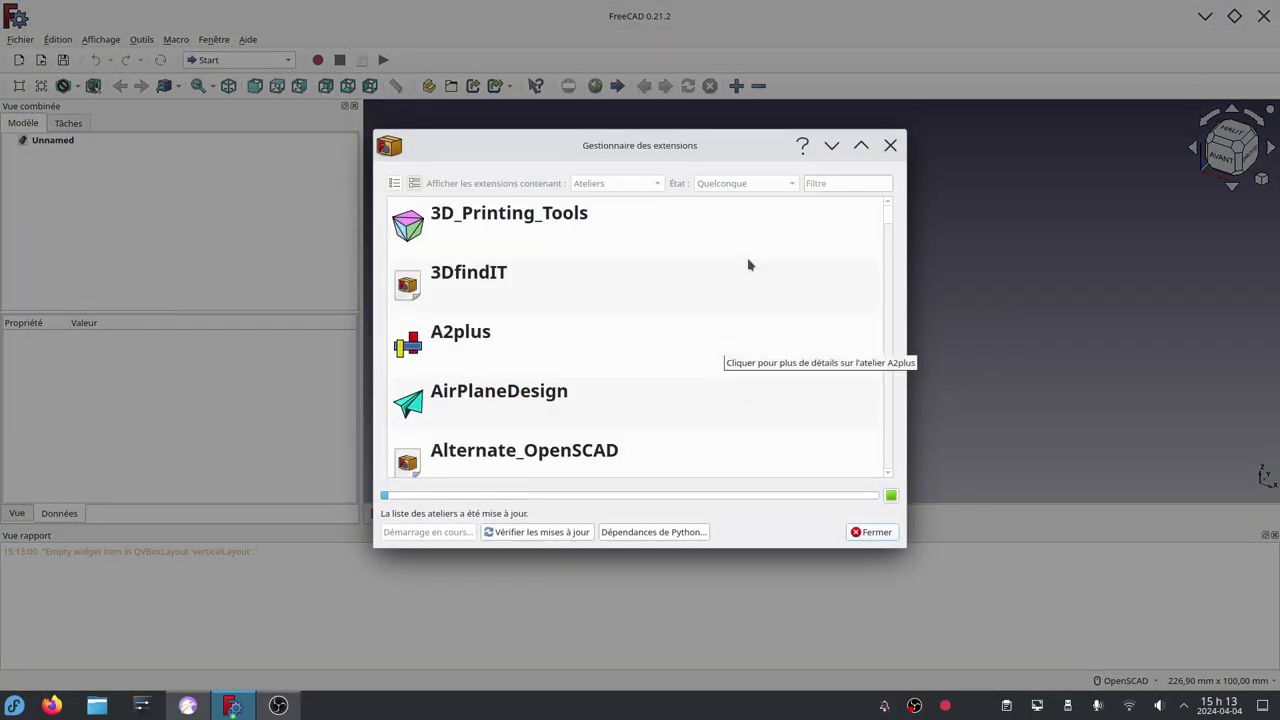
{"action": "left_click", "coordinate": [826, 183]}
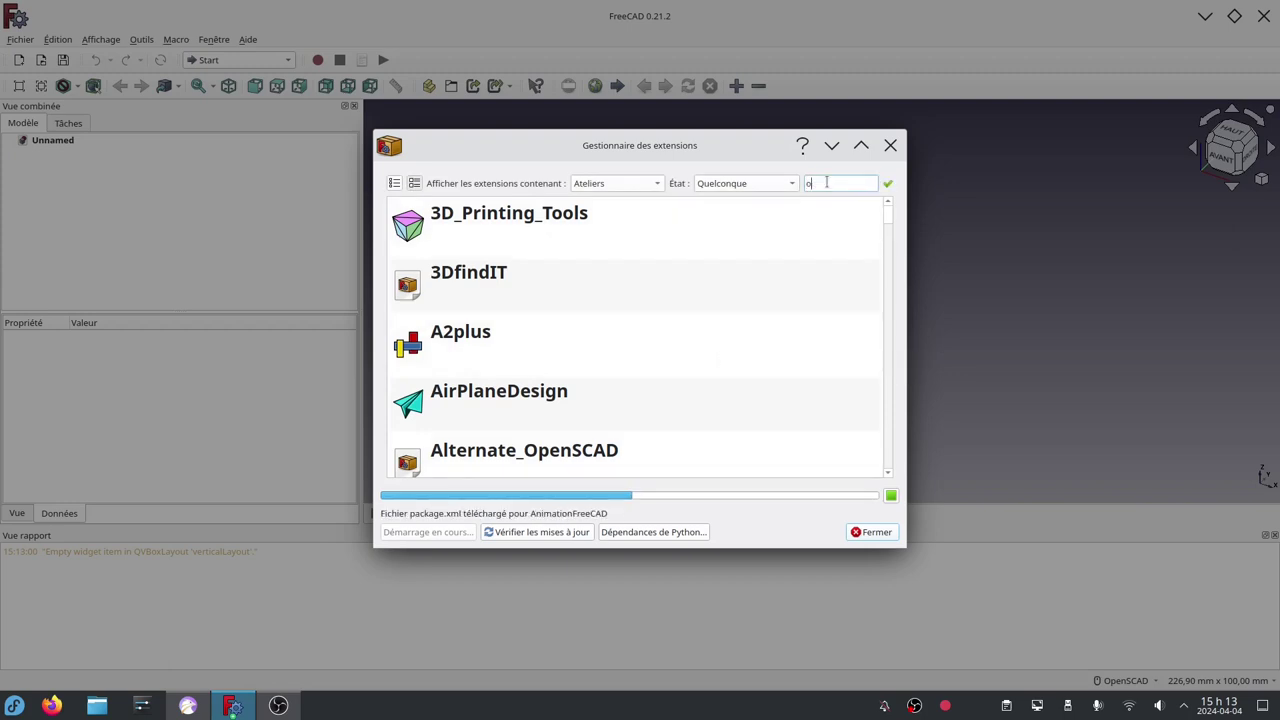
{"action": "type", "text": "optics"}
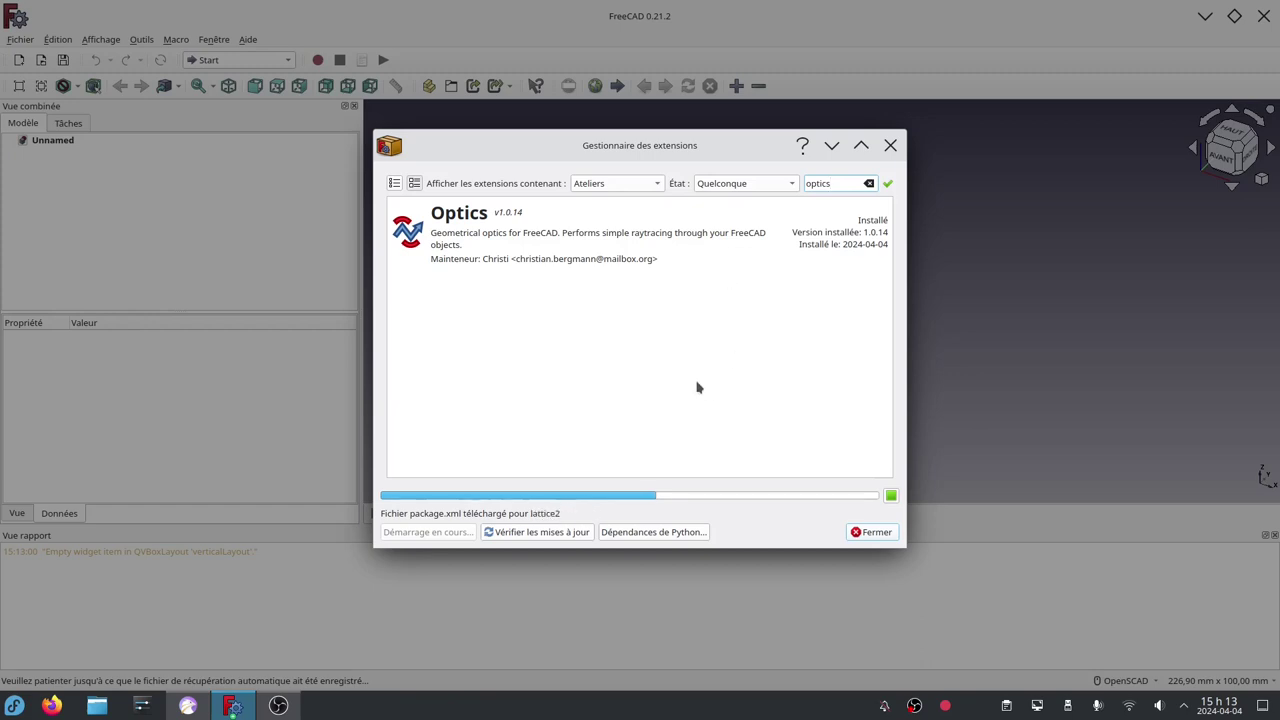
{"action": "left_click", "coordinate": [866, 532]}
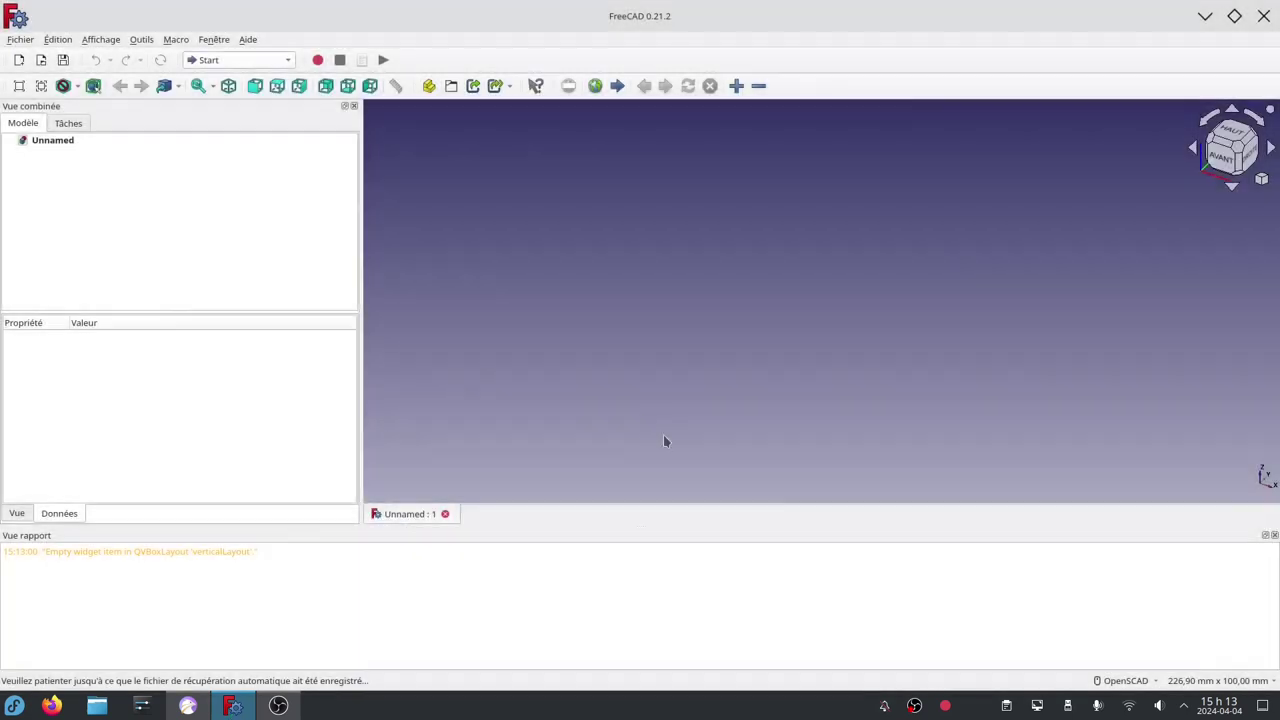
{"action": "left_click", "coordinate": [263, 66]}
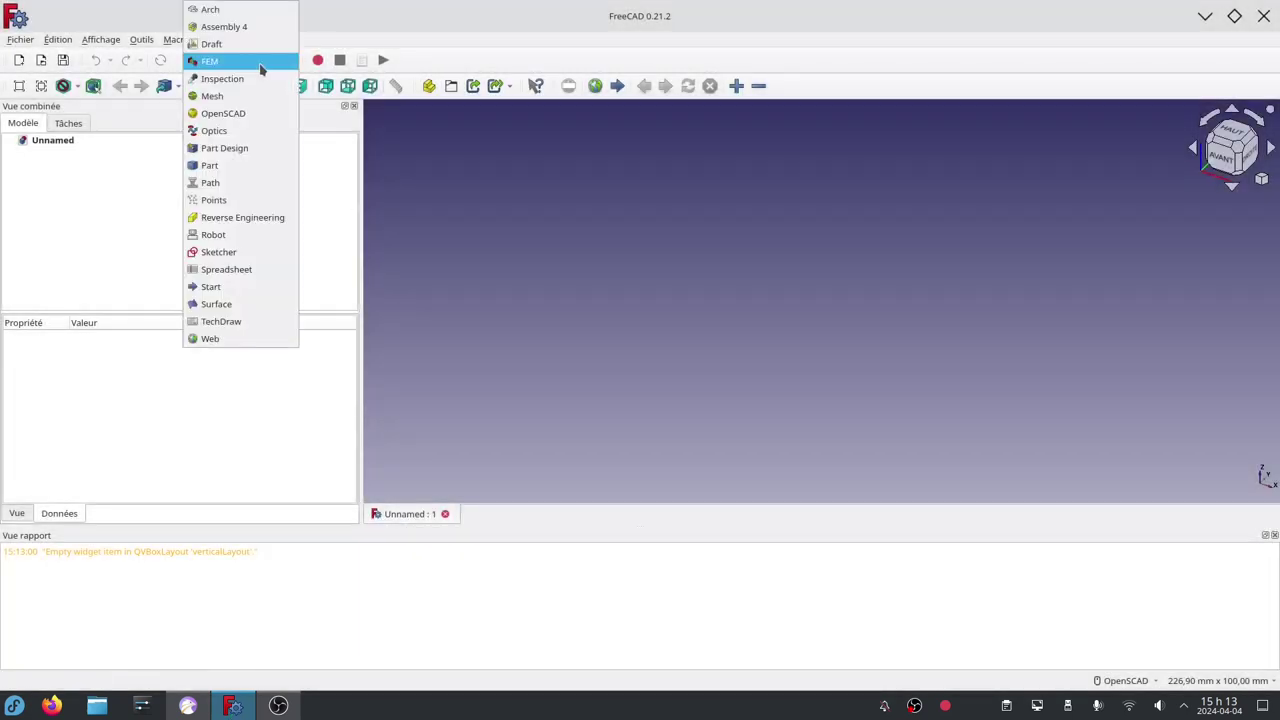
{"action": "left_click", "coordinate": [240, 131]}
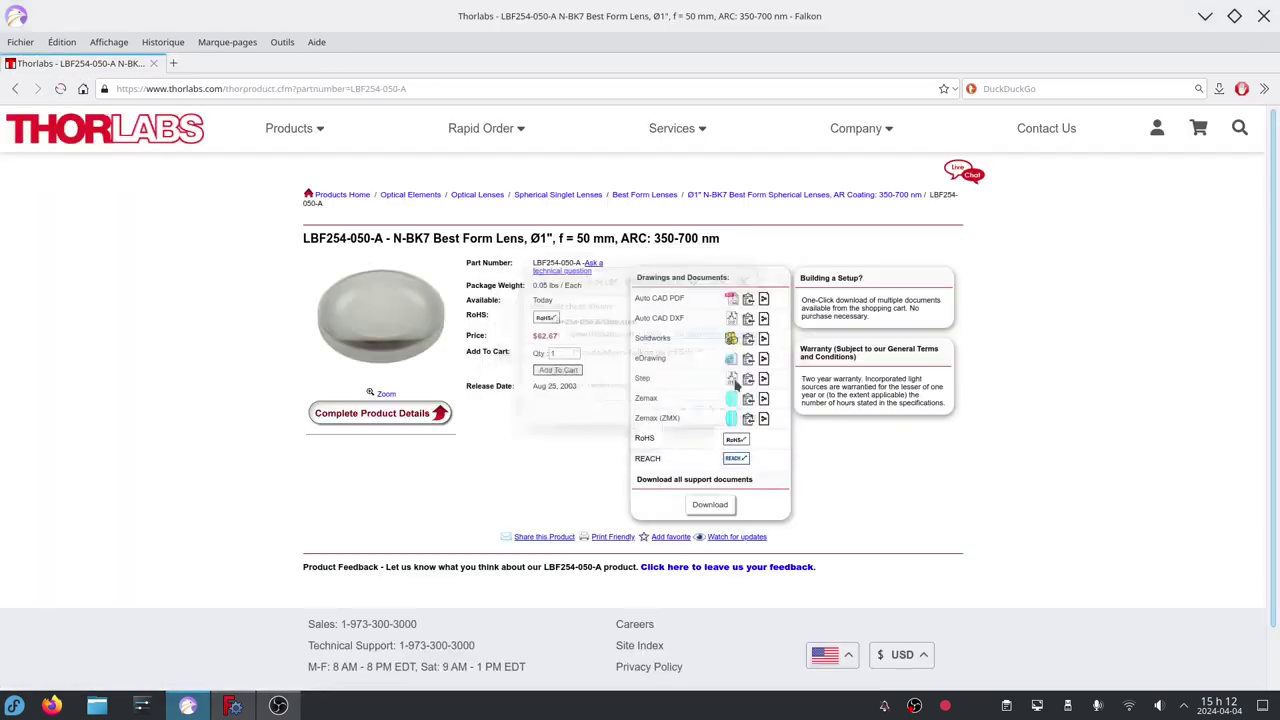
Download the Thorlabs LBF254-050-A lens model in STEP format and save it to disk
{"action": "left_click", "coordinate": [735, 384]}
{"action": "left_click", "coordinate": [679, 420]}
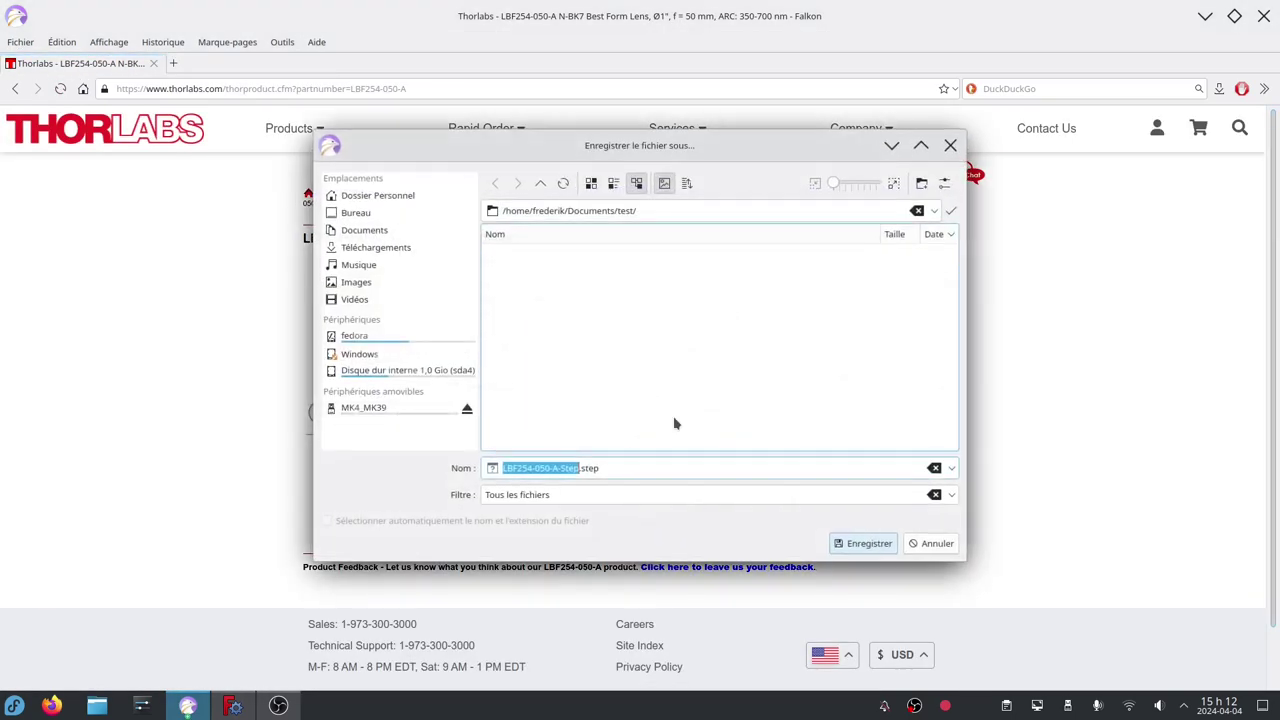
{"action": "left_click", "coordinate": [866, 545]}
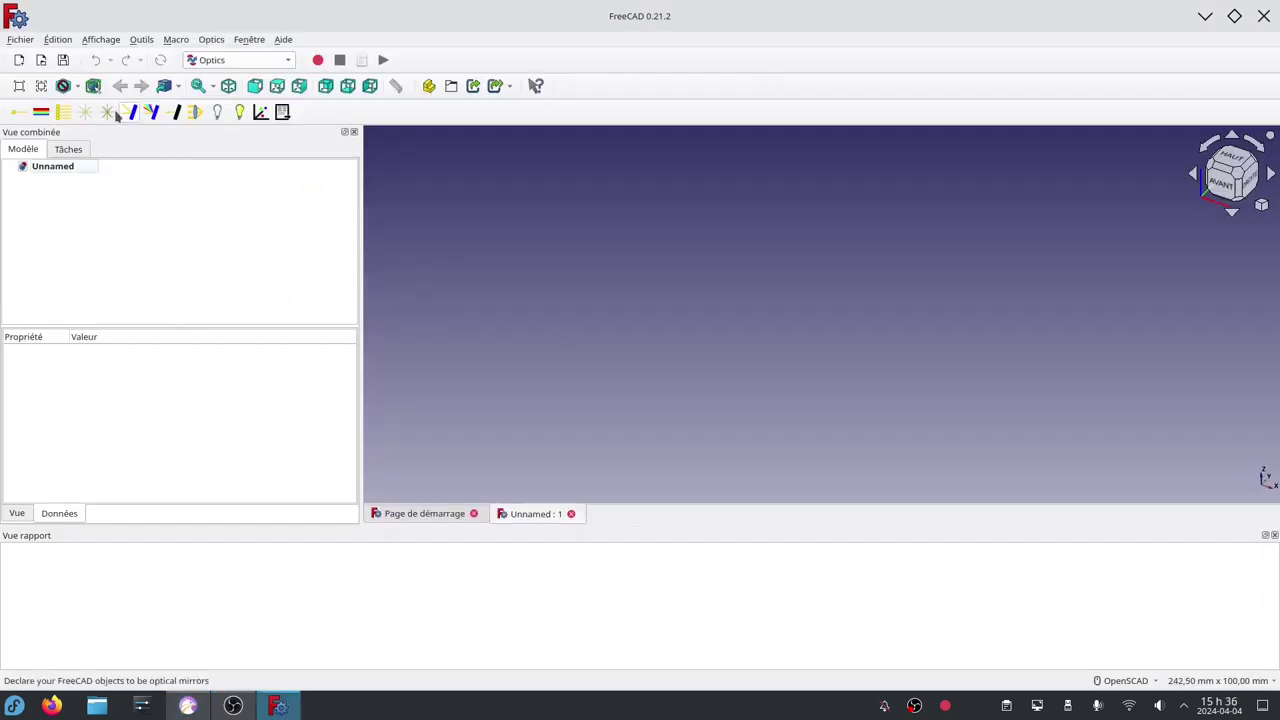
Import LBF254-050-A-Step.step into the Unnamed document as object 6954-E0W
{"action": "left_click", "coordinate": [21, 40]}
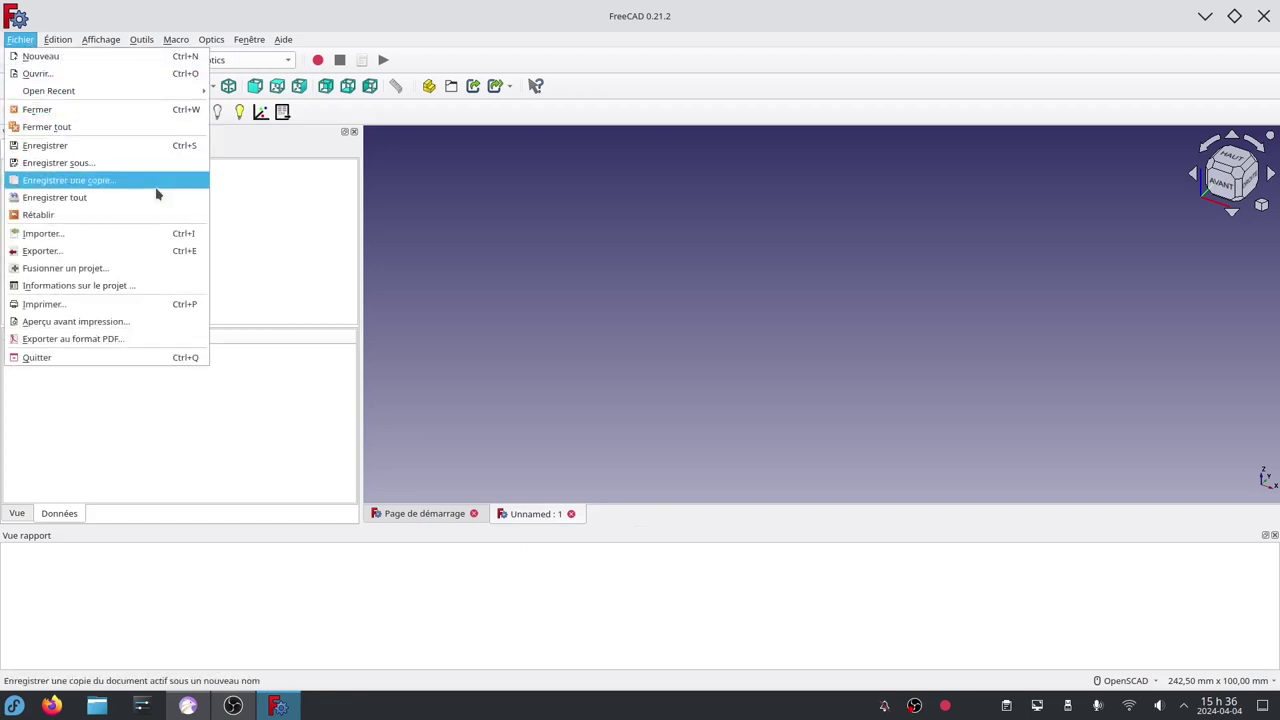
{"action": "left_click", "coordinate": [153, 237]}
{"action": "left_click", "coordinate": [588, 262]}
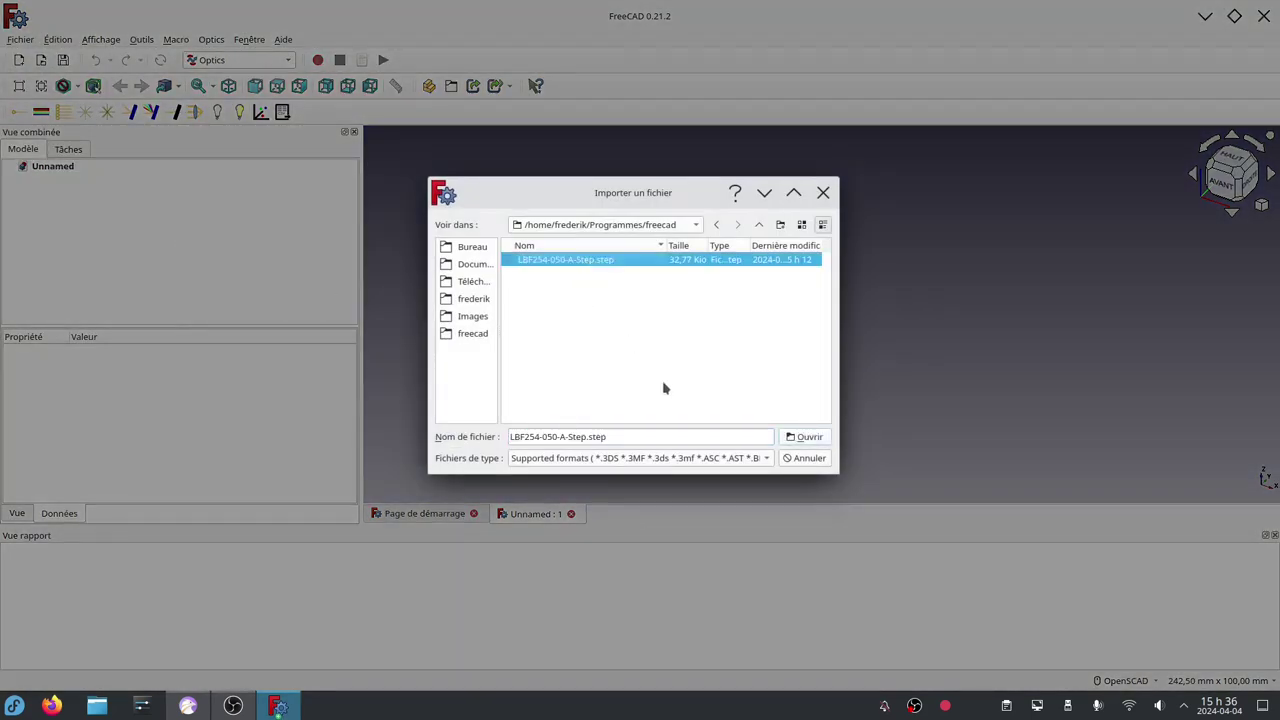
{"action": "left_click", "coordinate": [792, 440]}
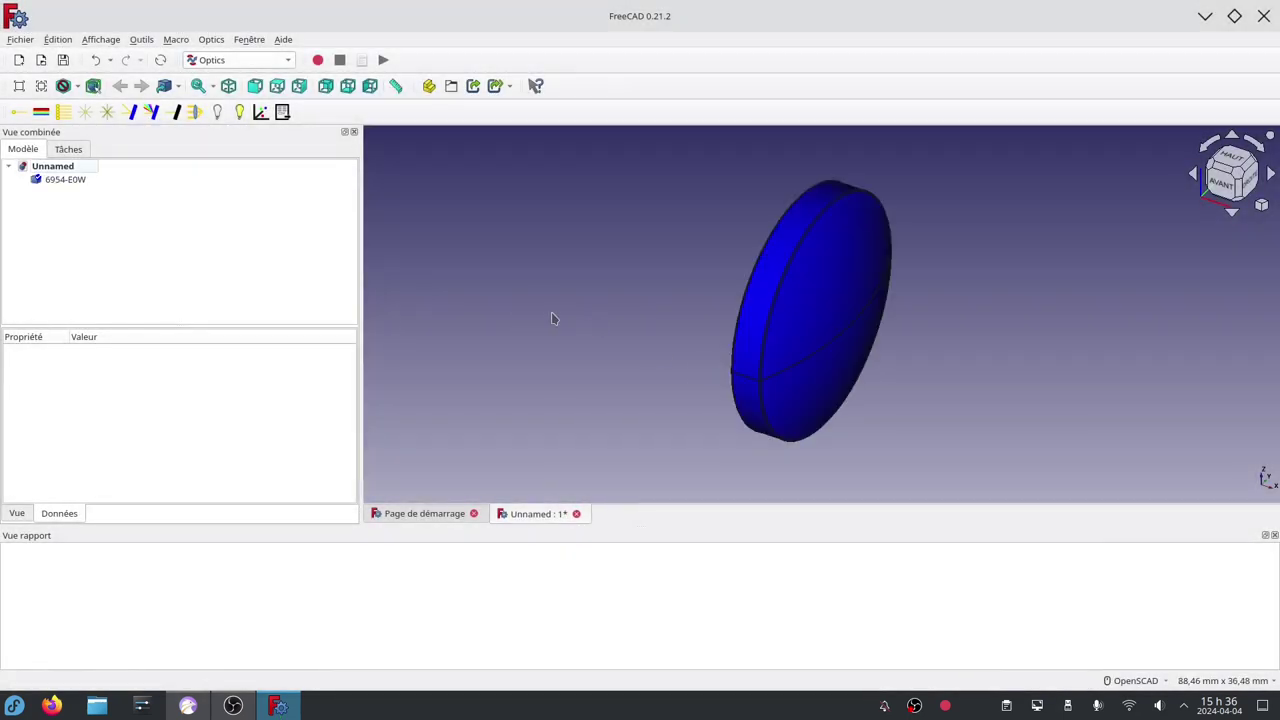
Convert 6954-E0W into an optical Lens made of NBK7/Window glass, verifying the glass on the product page
{"action": "left_click", "coordinate": [74, 181]}
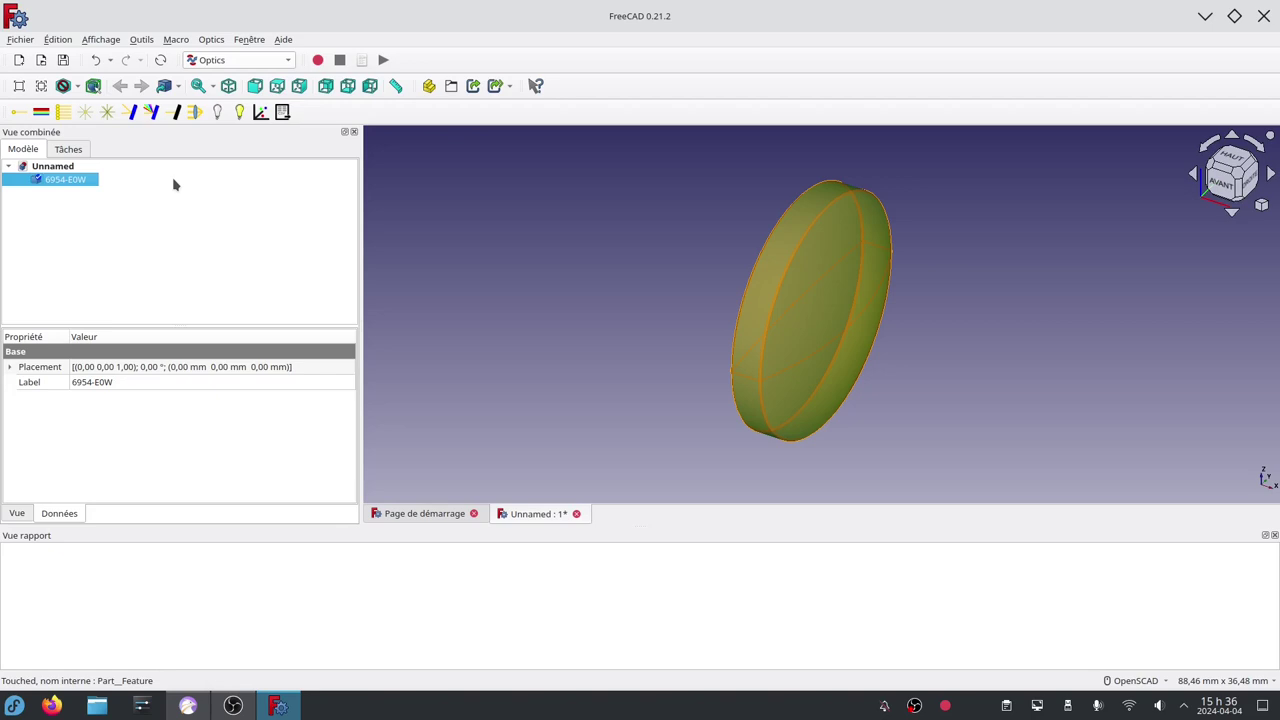
{"action": "left_click", "coordinate": [196, 115]}
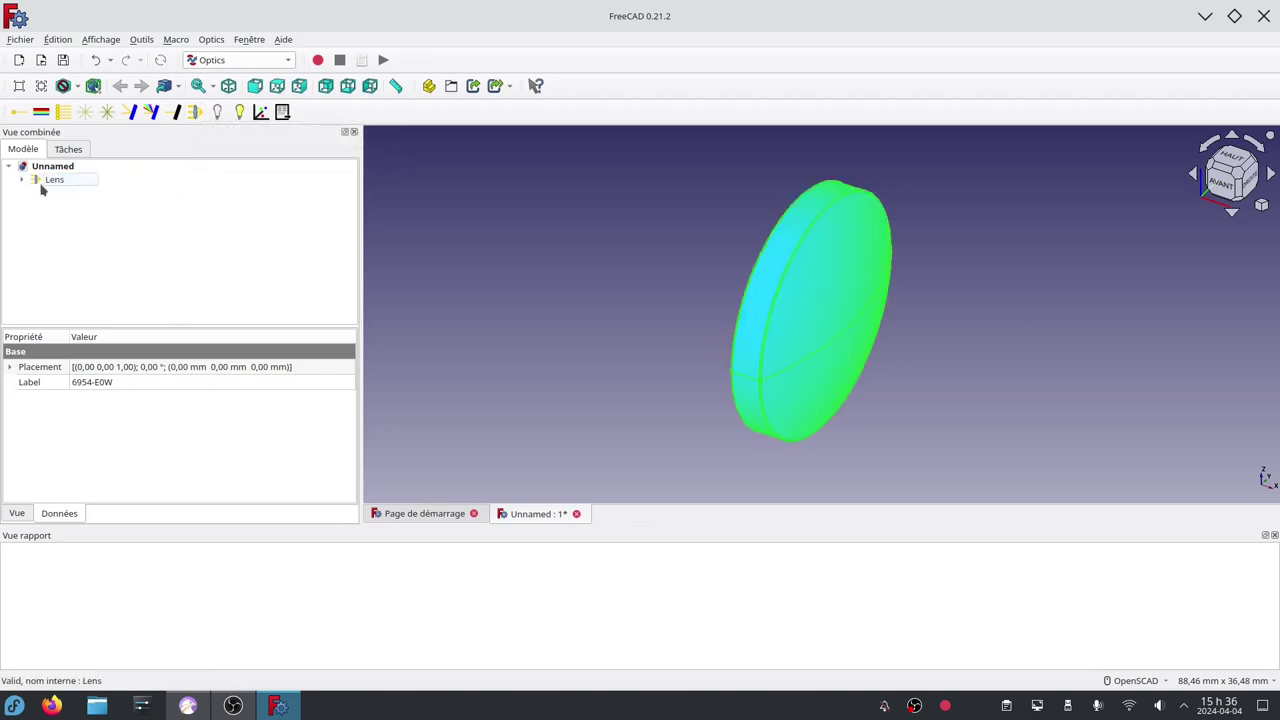
{"action": "left_click", "coordinate": [62, 180]}
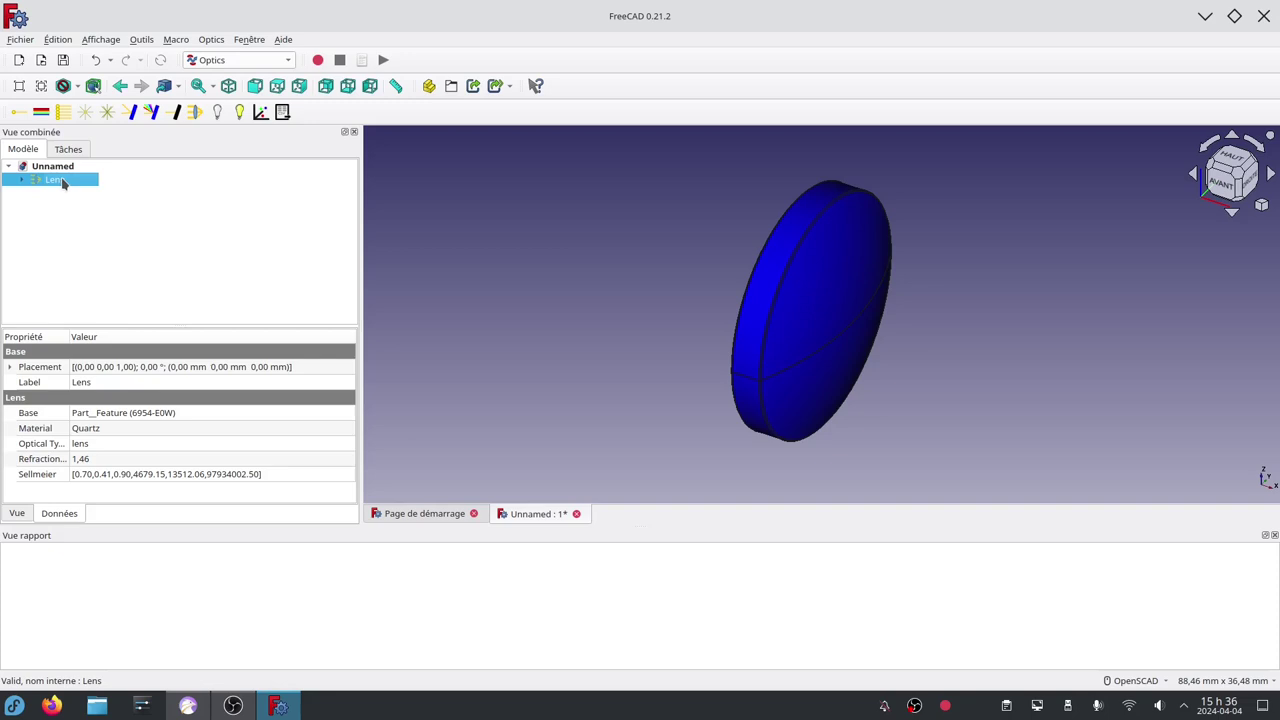
{"action": "left_click", "coordinate": [131, 430]}
{"action": "left_click", "coordinate": [347, 430]}
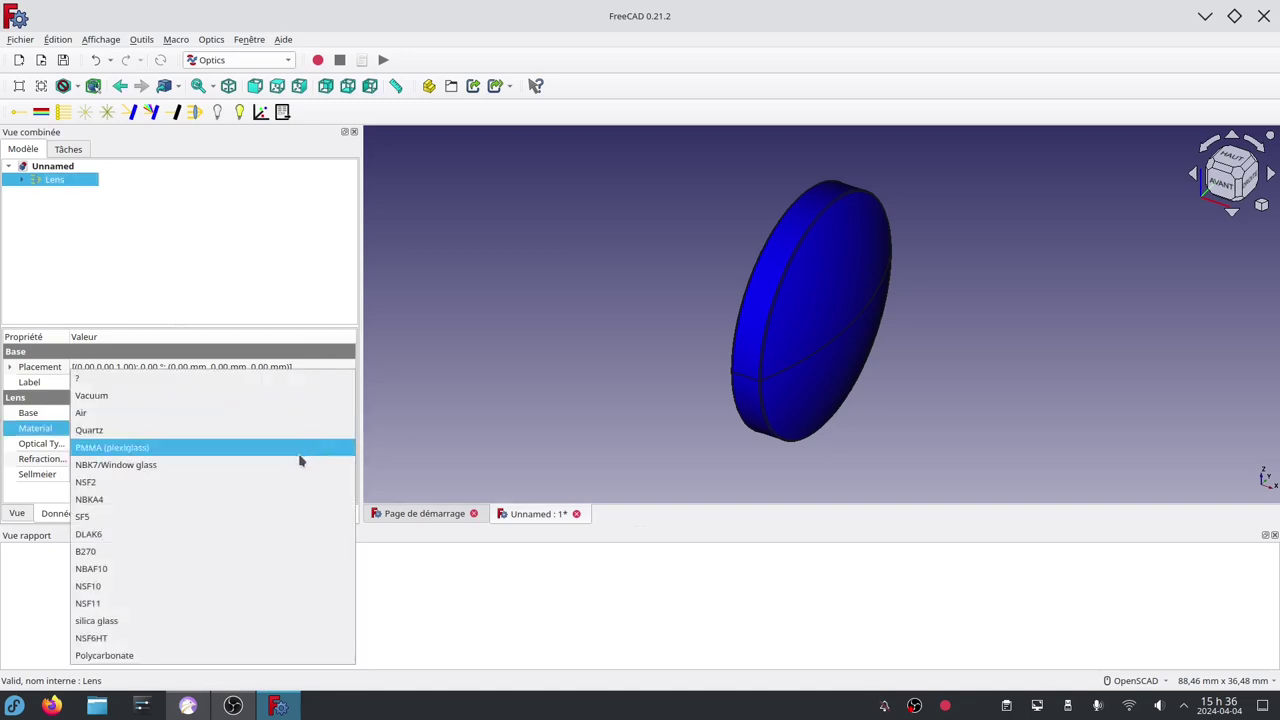
{"action": "left_click", "coordinate": [291, 465]}
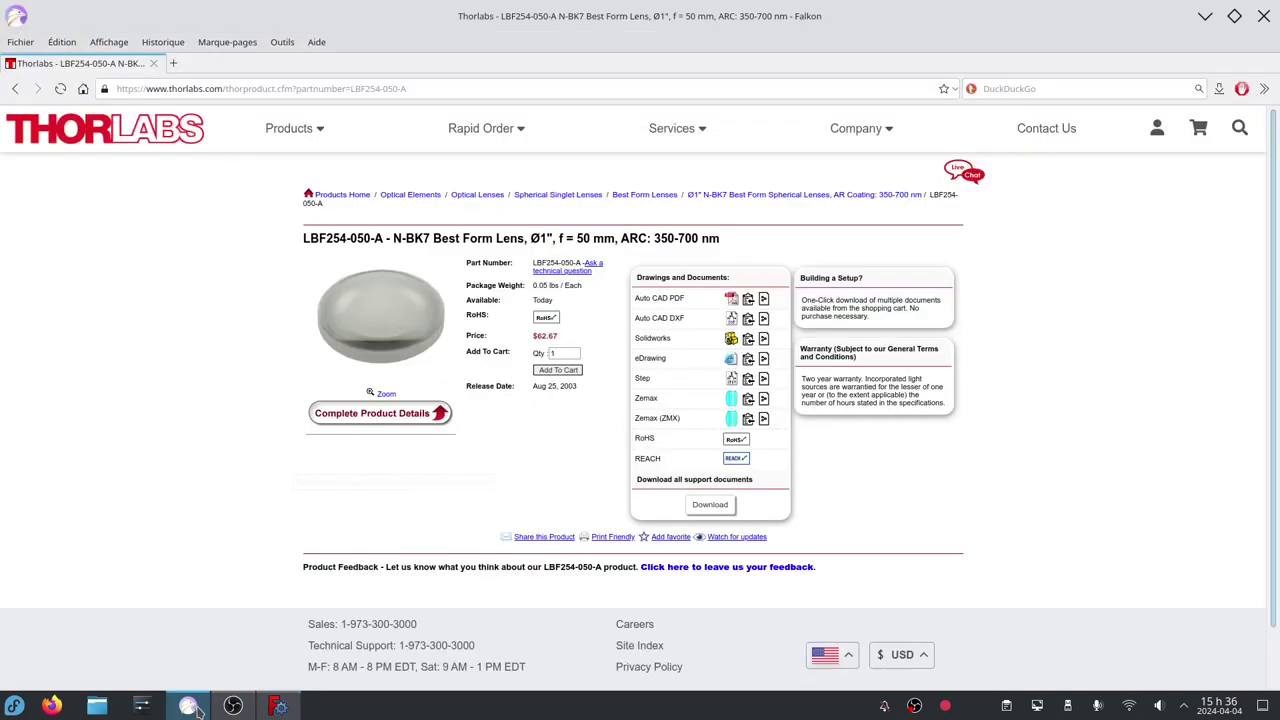
{"action": "left_click", "coordinate": [187, 705]}
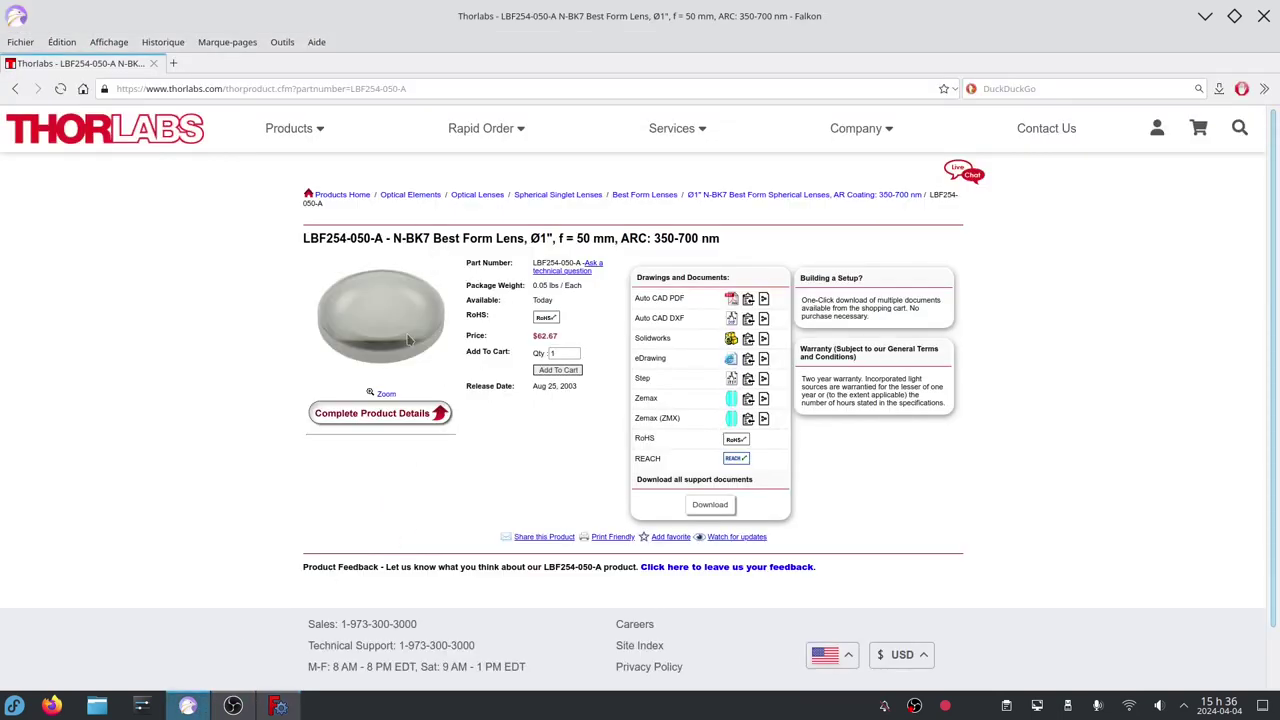
{"action": "left_click", "coordinate": [278, 705]}
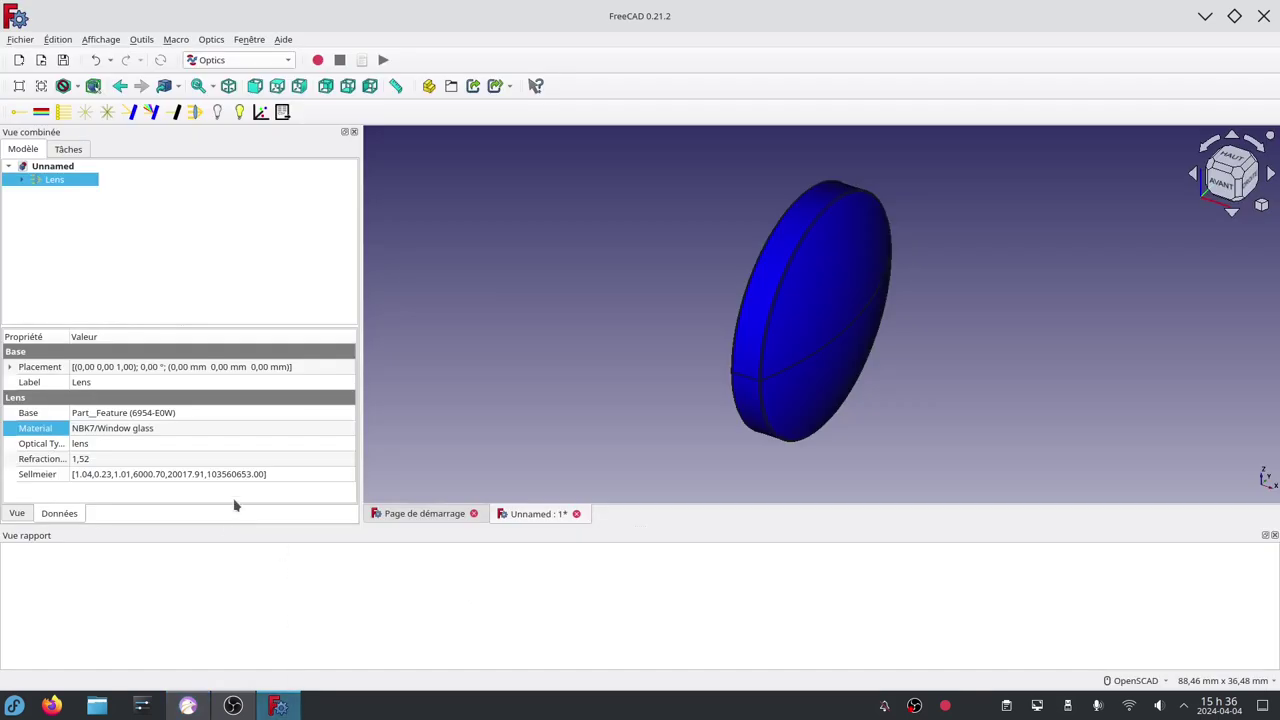
Add a point-source Beam of 64 rays with a 15° cone angle and open its placement editor
{"action": "left_click", "coordinate": [108, 208]}
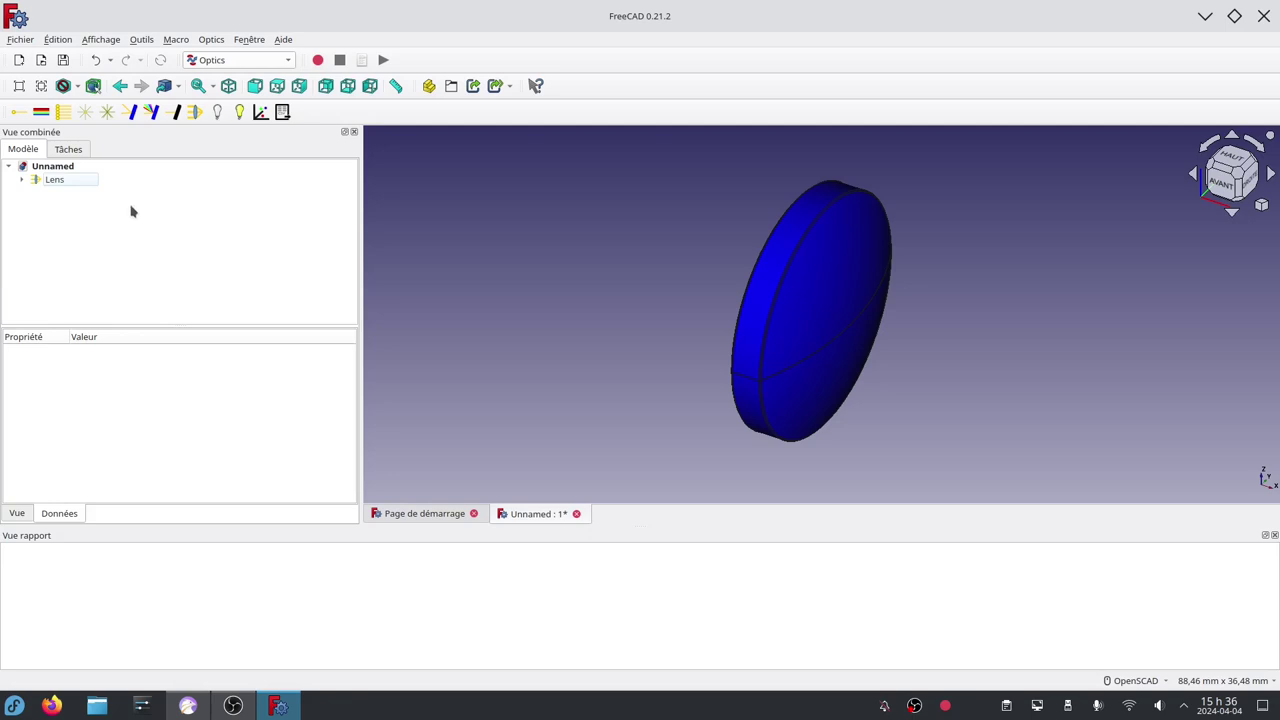
{"action": "left_click", "coordinate": [108, 113]}
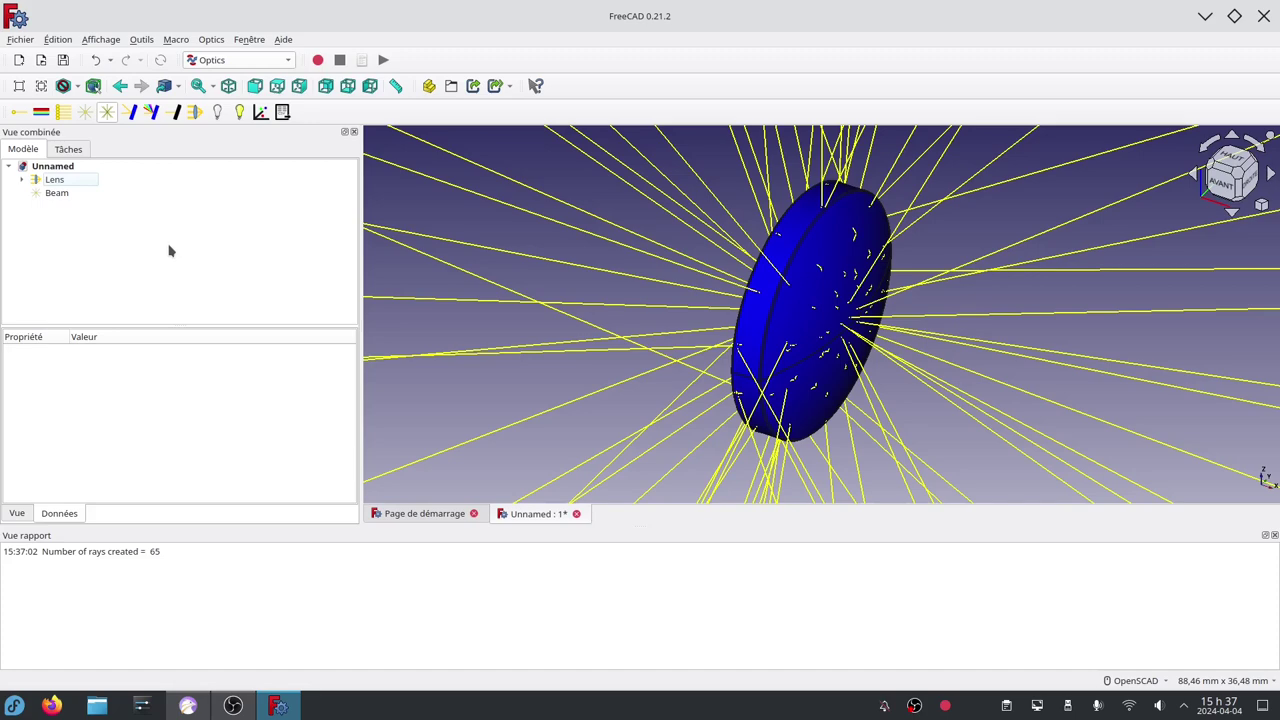
{"action": "left_click", "coordinate": [63, 196]}
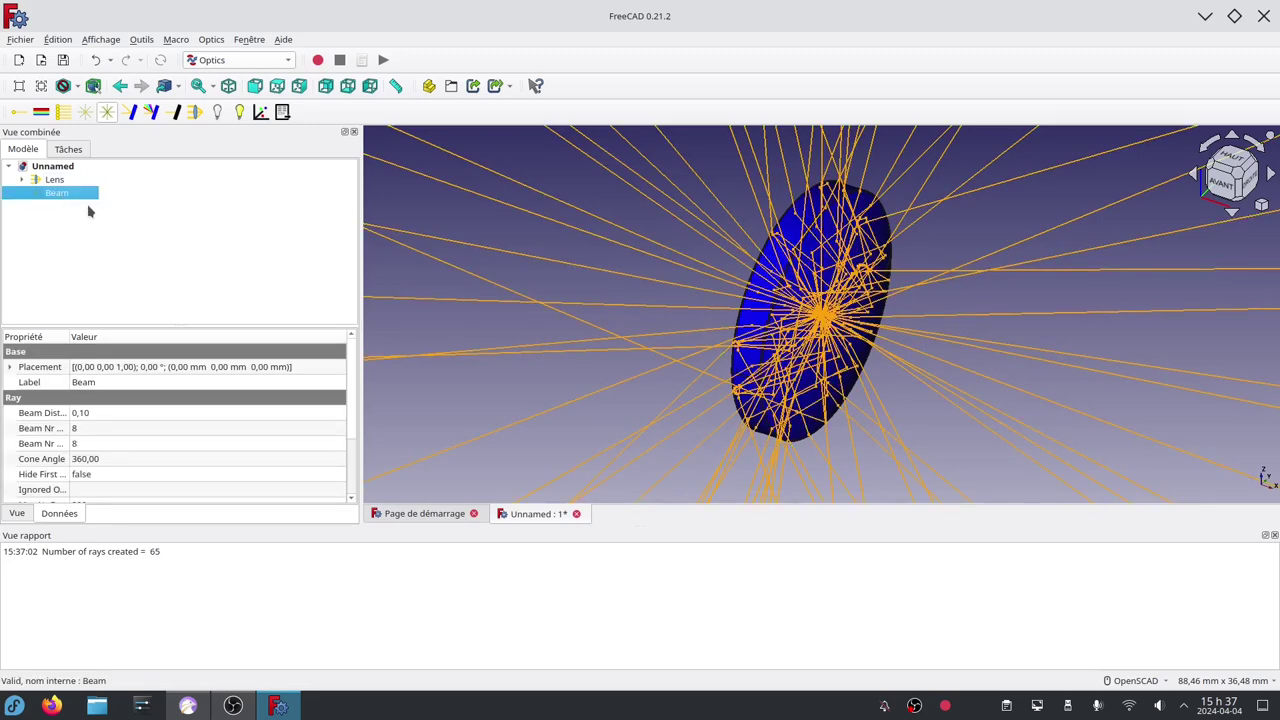
{"action": "left_click", "coordinate": [100, 460]}
{"action": "type", "text": "1"}
{"action": "key", "text": "Return"}
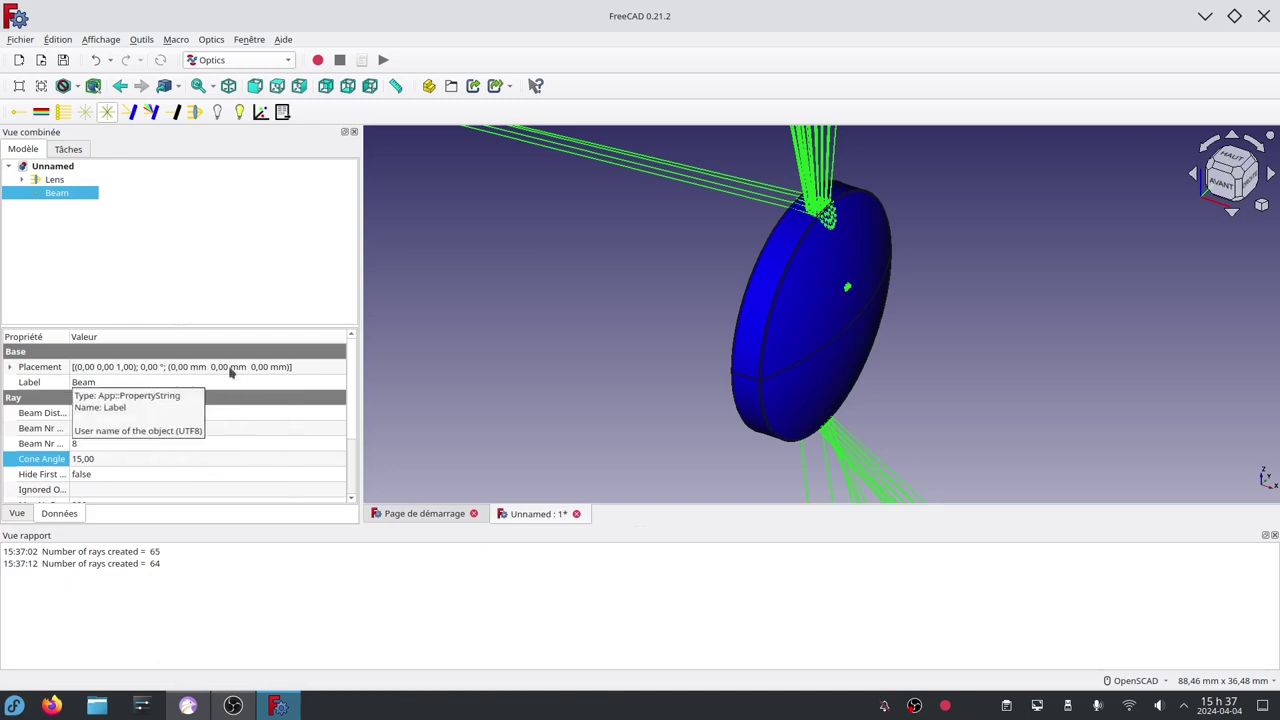
{"action": "left_click", "coordinate": [313, 371]}
{"action": "left_click", "coordinate": [337, 370]}
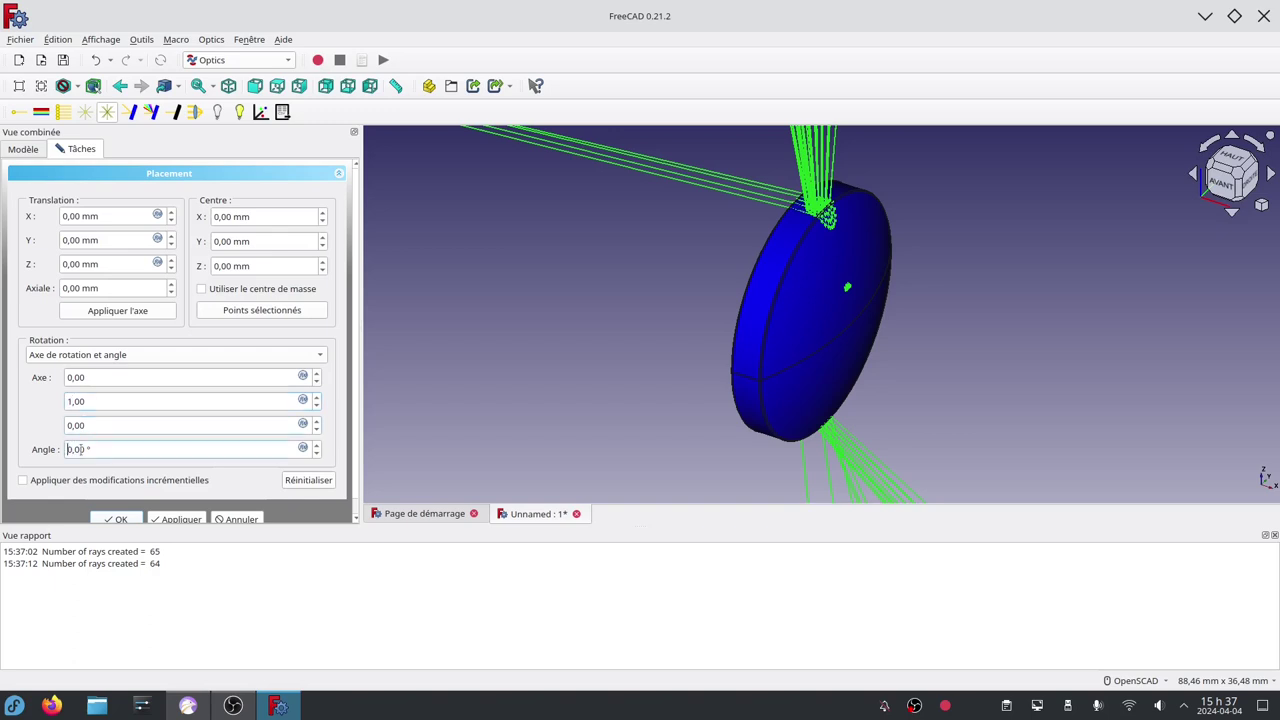
Rotate the Beam 90° about the Y axis (0, 1, 0)
{"action": "type", "text": "9"}
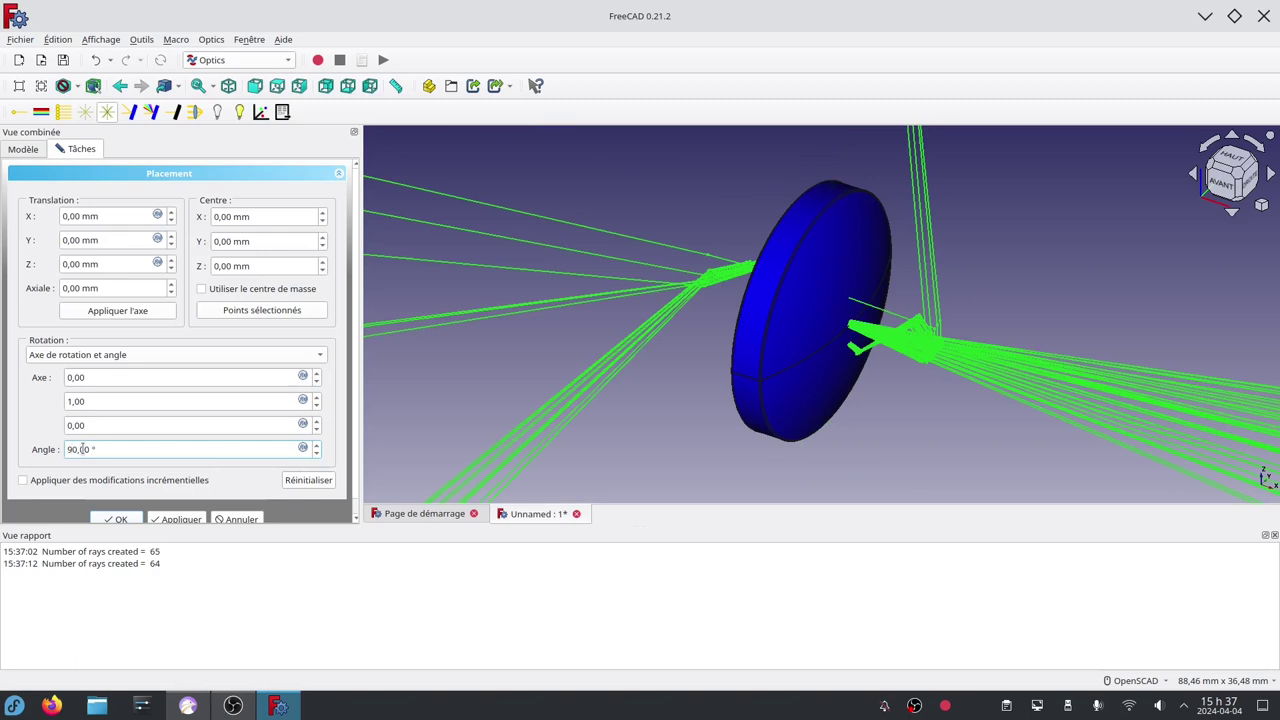
{"action": "left_click", "coordinate": [118, 519]}
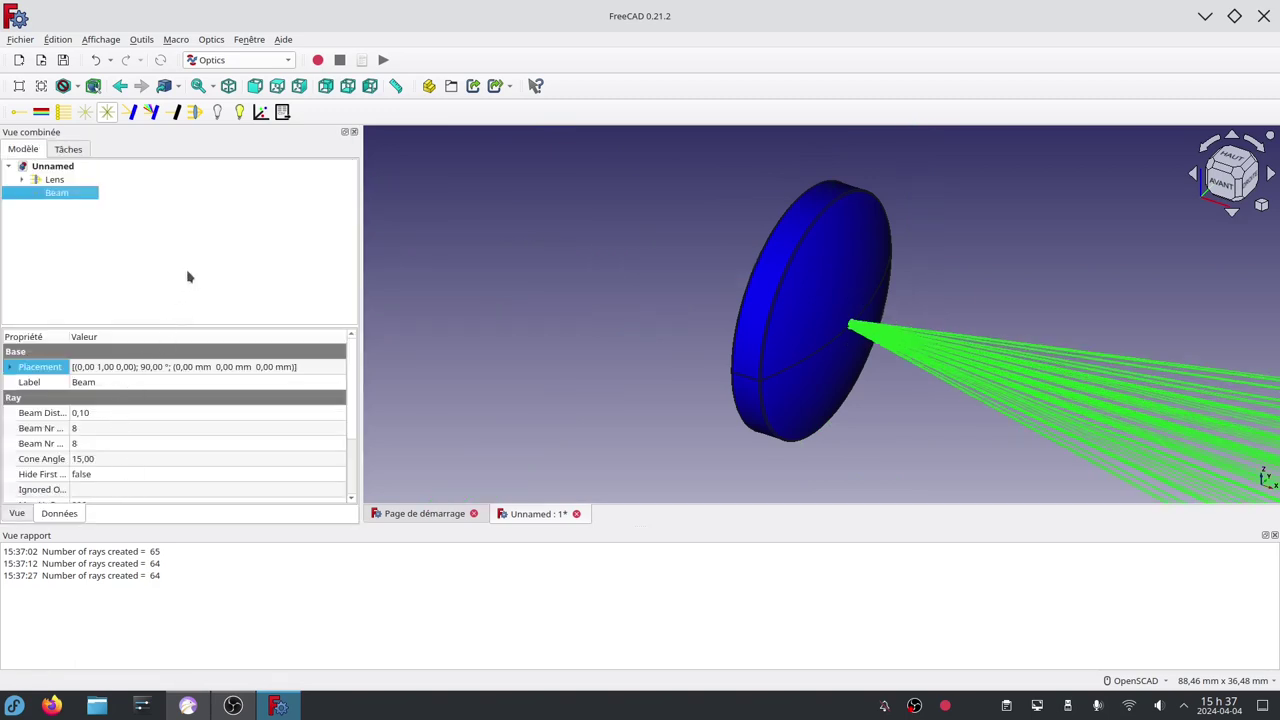
Move the 6954-E0W lens to Translation X = 100 mm
{"action": "left_click", "coordinate": [22, 179]}
{"action": "left_click", "coordinate": [80, 192]}
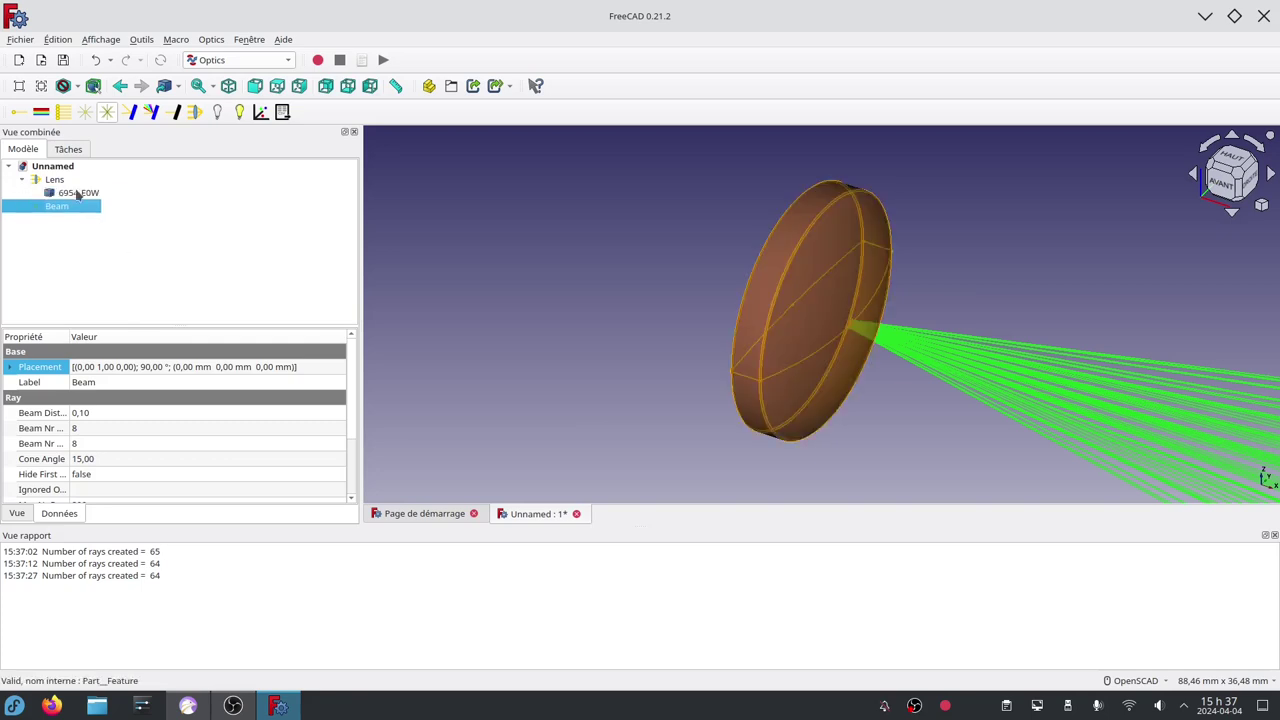
{"action": "left_click", "coordinate": [310, 368]}
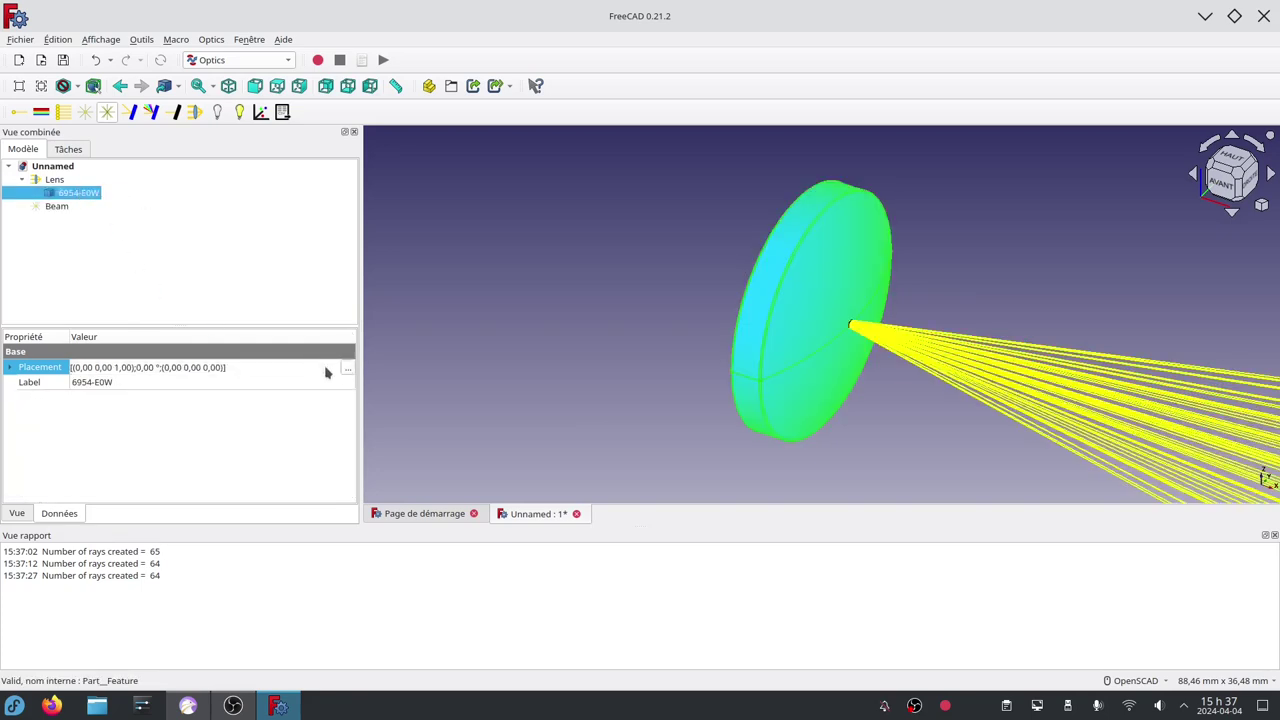
{"action": "left_click", "coordinate": [347, 368]}
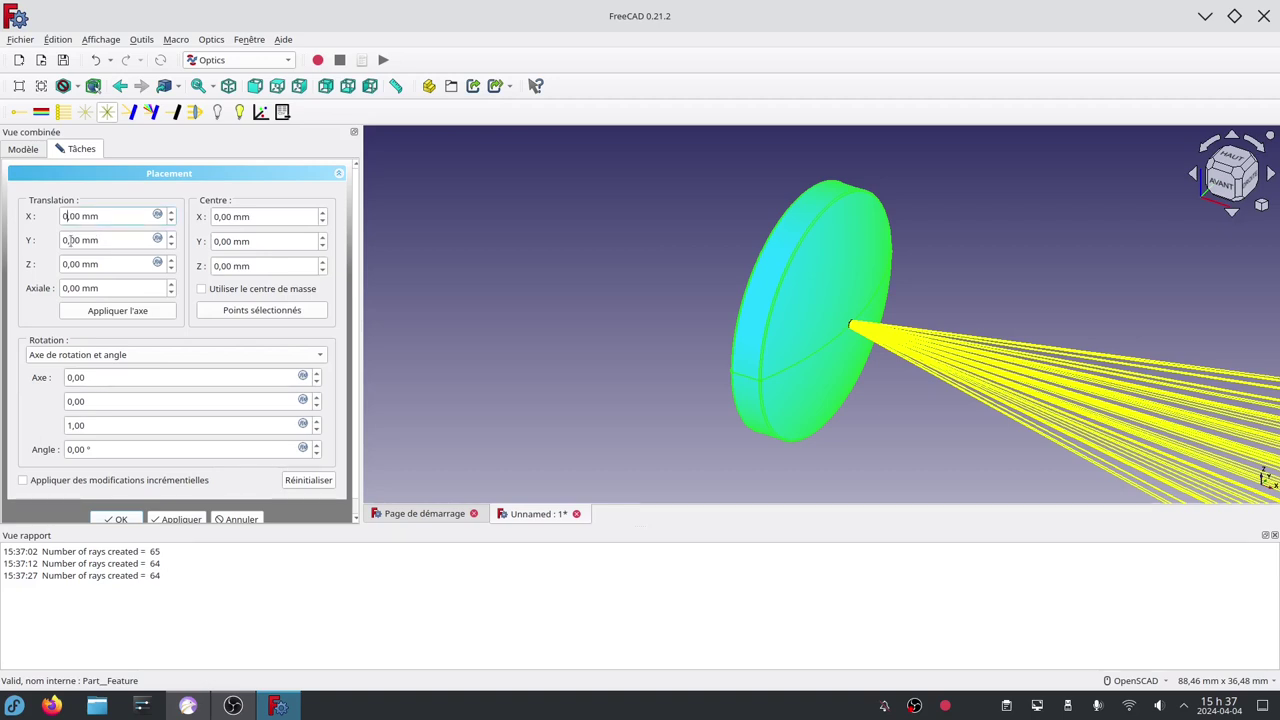
{"action": "key", "text": "Delete"}
{"action": "key", "text": "Delete"}
{"action": "type", "text": "100"}
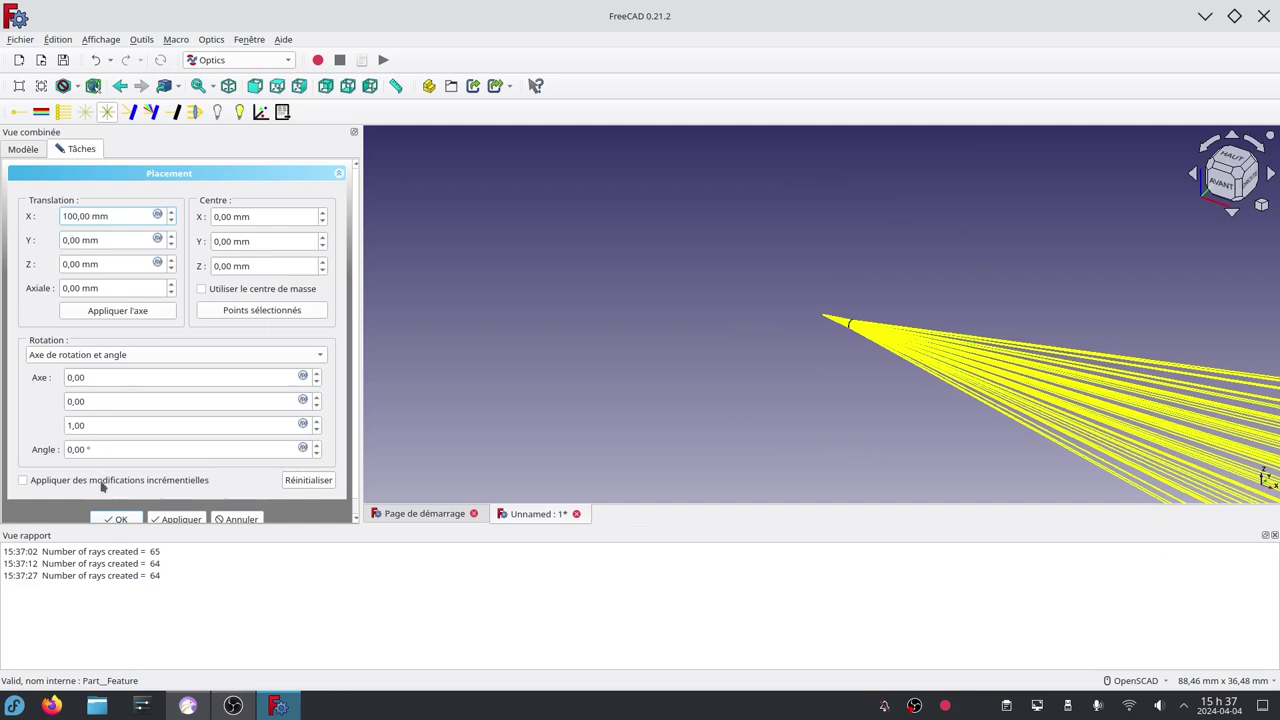
{"action": "left_click", "coordinate": [116, 518]}
Zoom, pan and turn the view to frame the rays and lens side-on
{"action": "scroll", "coordinate": [1124, 261], "scroll_direction": "down", "scroll_amount": 1}
{"action": "scroll", "coordinate": [1124, 261], "scroll_direction": "down", "scroll_amount": 1}
{"action": "middle_click_drag", "start_coordinate": [1126, 300], "coordinate": [766, 203]}
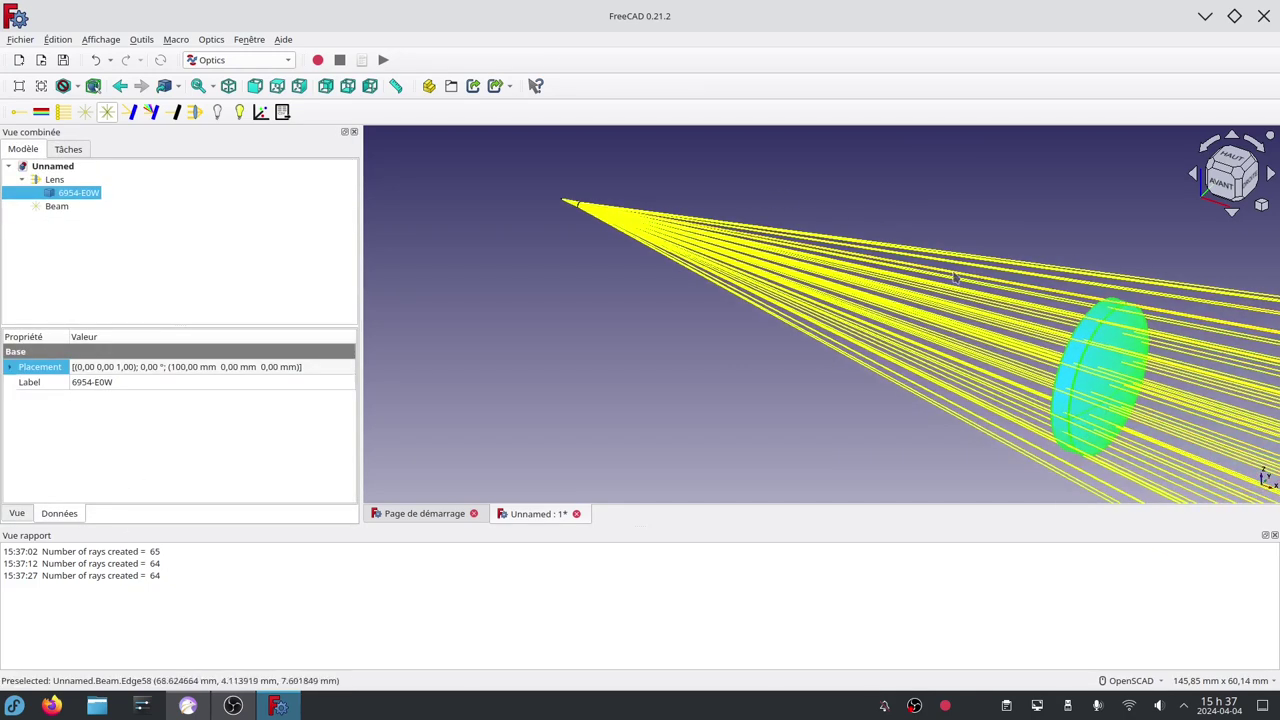
{"action": "scroll", "coordinate": [956, 278], "scroll_direction": "down", "scroll_amount": 1}
{"action": "scroll", "coordinate": [985, 250], "scroll_direction": "down", "scroll_amount": 1}
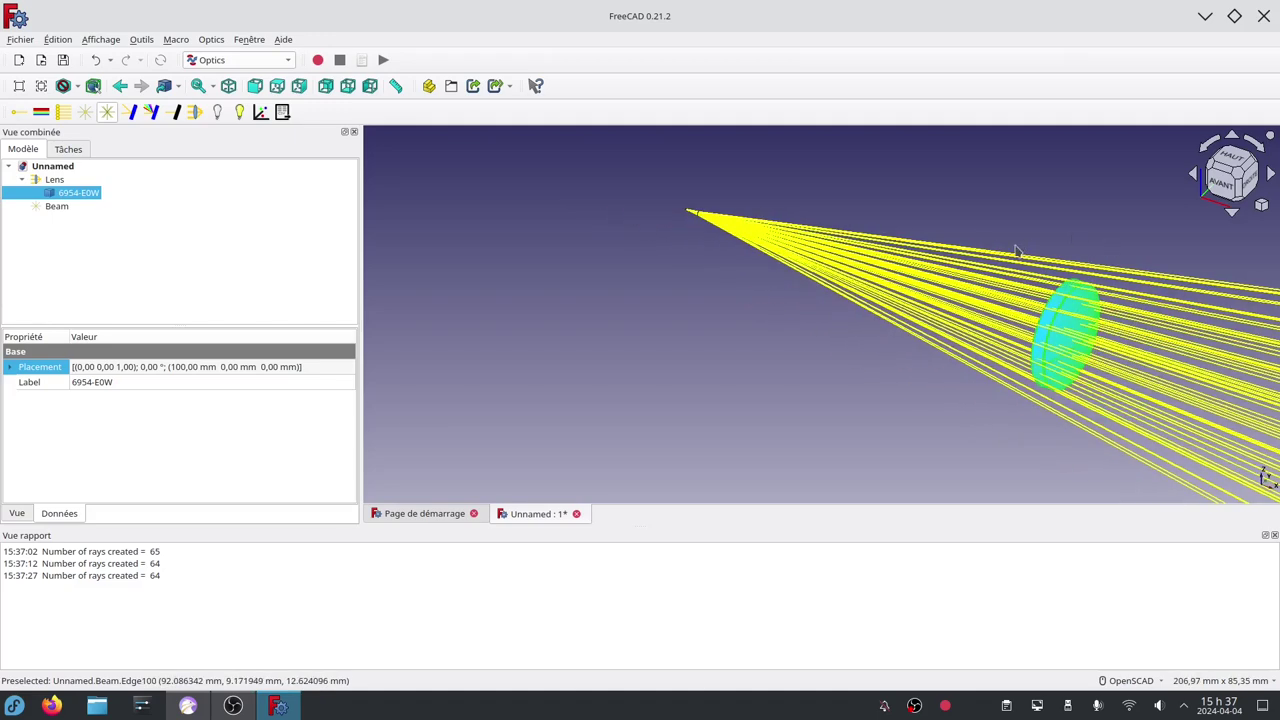
{"action": "middle_click_drag", "start_coordinate": [946, 231], "coordinate": [845, 205]}
{"action": "mouse_move", "coordinate": [845, 205]}
{"action": "left_mouse_down"}
{"action": "mouse_move", "coordinate": [692, 447]}
{"action": "mouse_move", "coordinate": [757, 409]}
{"action": "mouse_move", "coordinate": [734, 397]}
{"action": "mouse_move", "coordinate": [746, 391]}
{"action": "mouse_move", "coordinate": [722, 401]}
{"action": "left_mouse_up"}
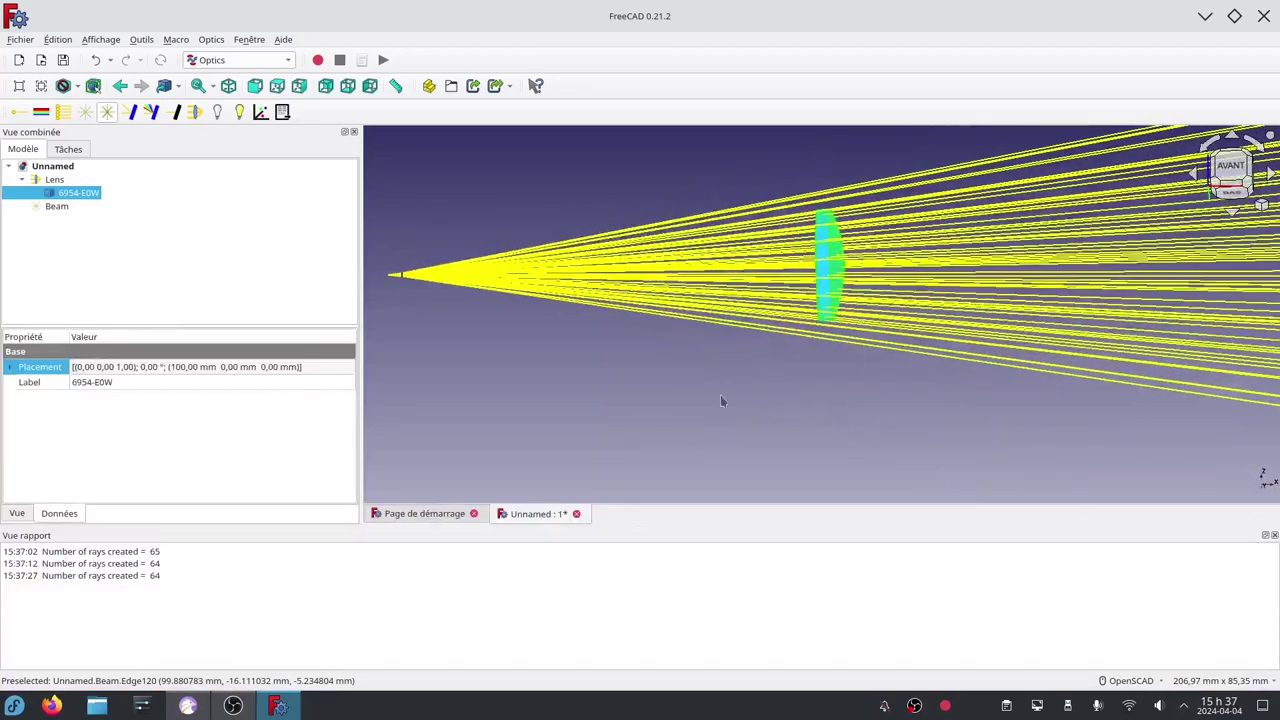
Re-run the ray simulation so the 64 rays refract and focus beyond the lens
{"action": "left_click", "coordinate": [240, 112]}
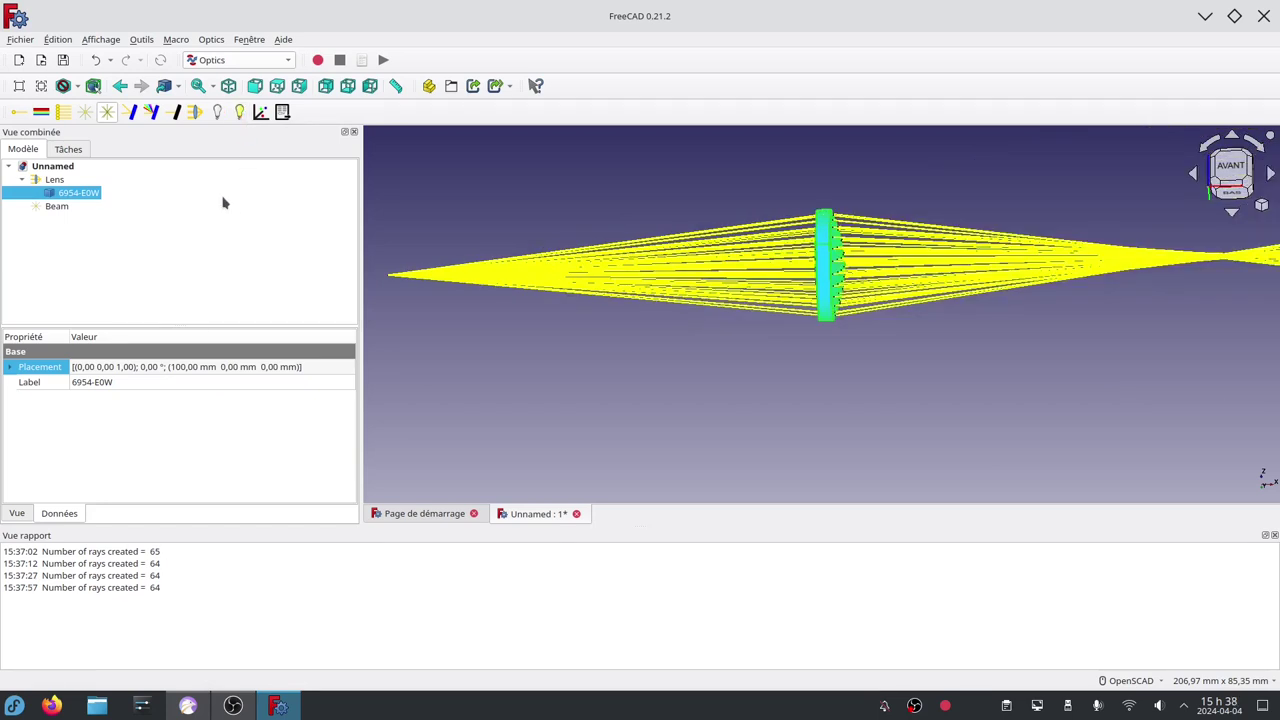
{"action": "left_click", "coordinate": [85, 250]}
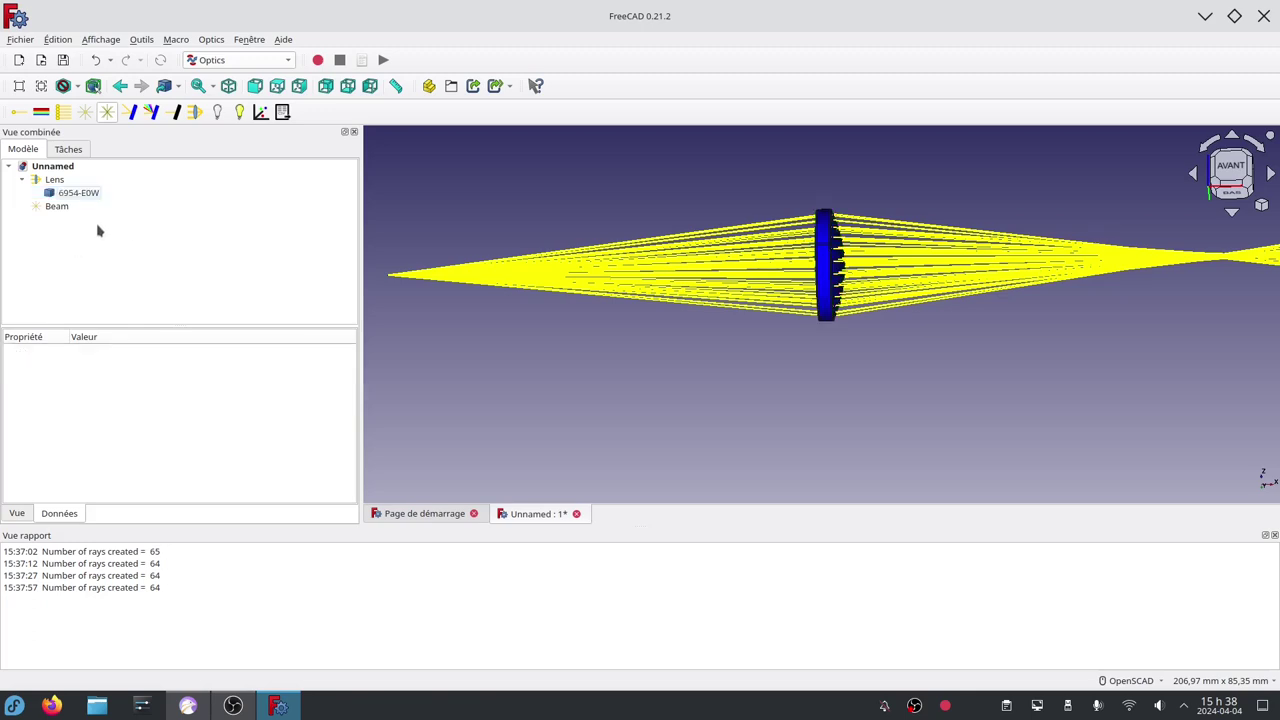
Switch to the Part workbench and add a new Cube
{"action": "left_click", "coordinate": [242, 62]}
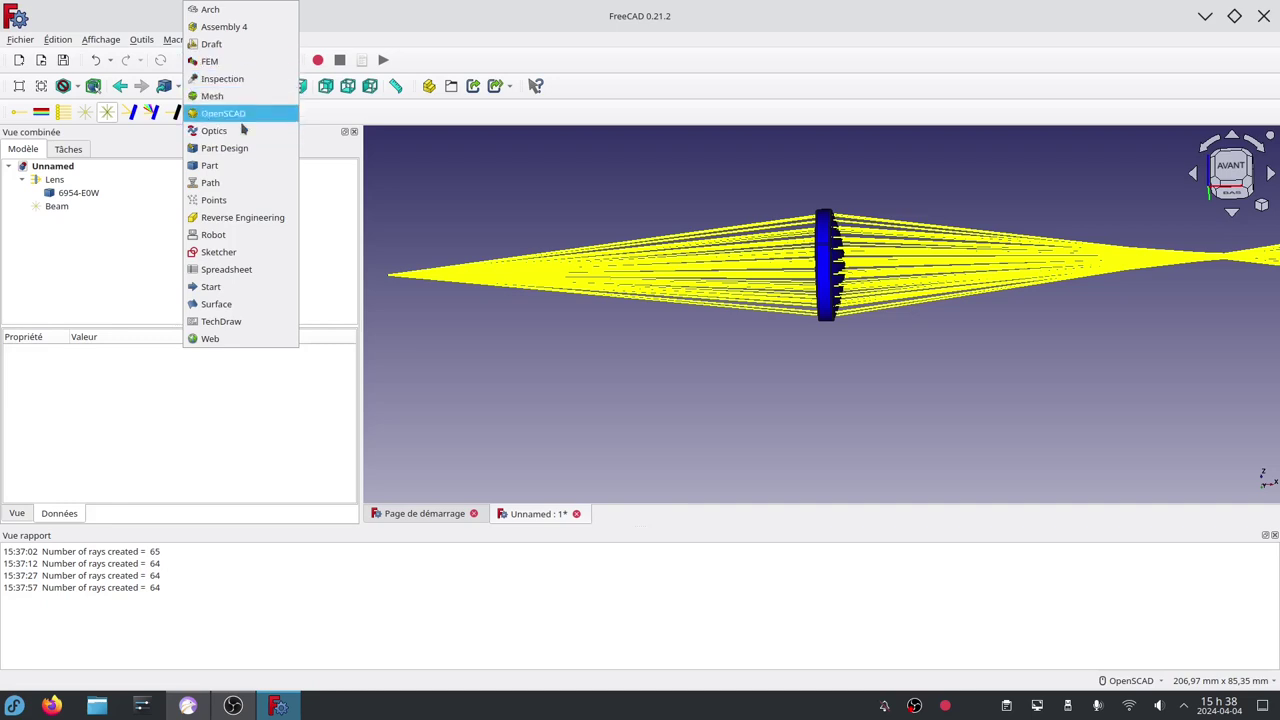
{"action": "left_click", "coordinate": [237, 165]}
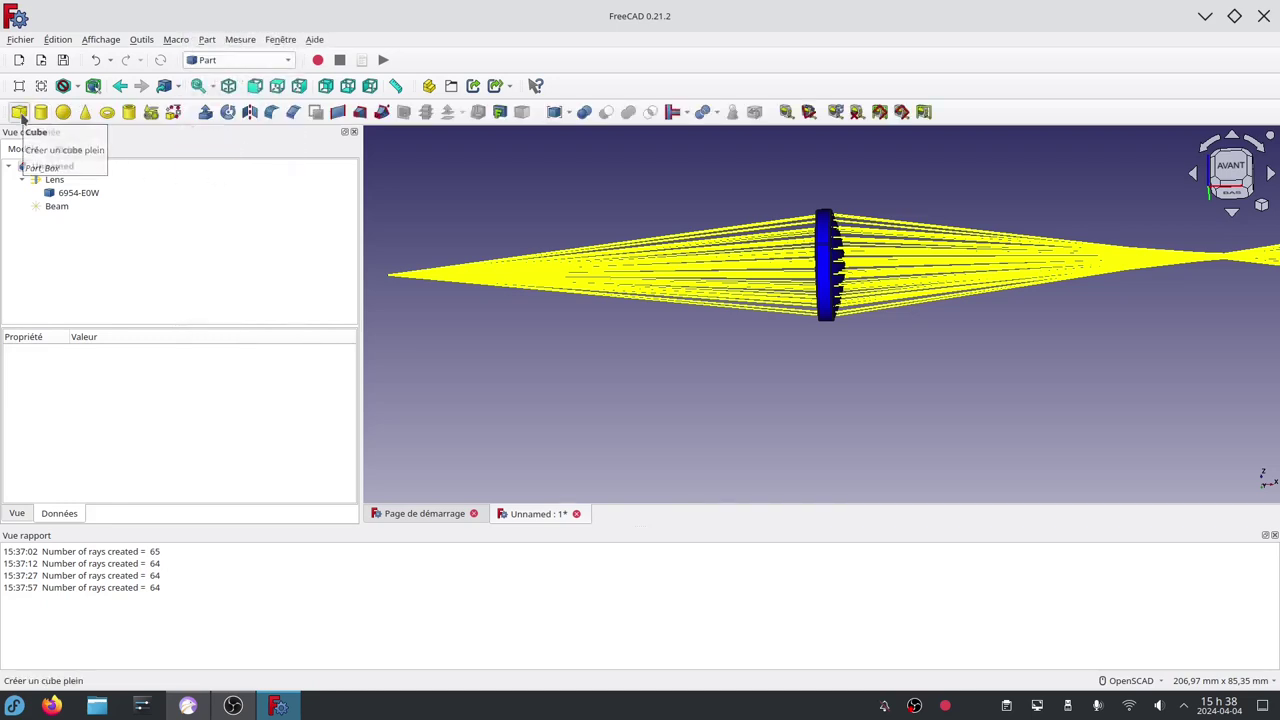
{"action": "left_click", "coordinate": [20, 113]}
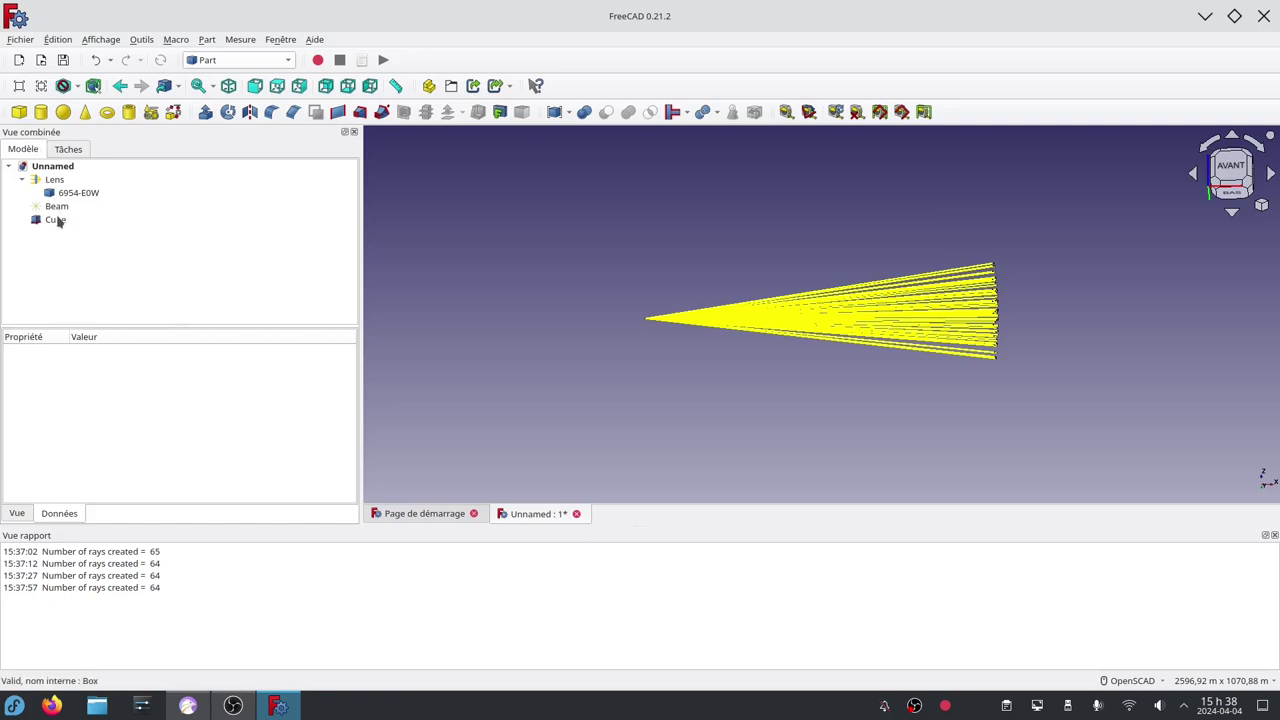
{"action": "left_click", "coordinate": [56, 219]}
{"action": "scroll", "coordinate": [646, 323], "scroll_direction": "up", "scroll_amount": 2}
{"action": "scroll", "coordinate": [646, 320], "scroll_direction": "down", "scroll_amount": 2}
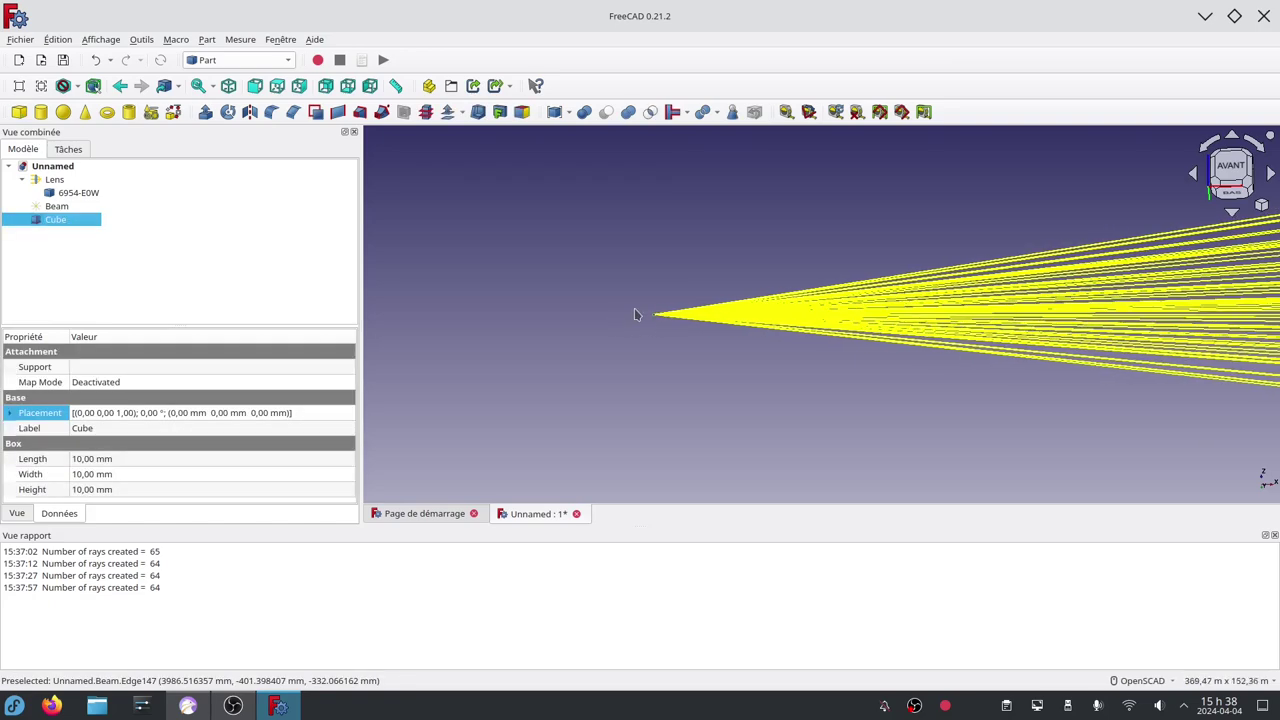
{"action": "scroll", "coordinate": [694, 337], "scroll_direction": "down", "scroll_amount": 1}
{"action": "scroll", "coordinate": [706, 317], "scroll_direction": "down", "scroll_amount": 1}
{"action": "scroll", "coordinate": [711, 297], "scroll_direction": "down", "scroll_amount": 1}
{"action": "scroll", "coordinate": [711, 297], "scroll_direction": "up", "scroll_amount": 5}
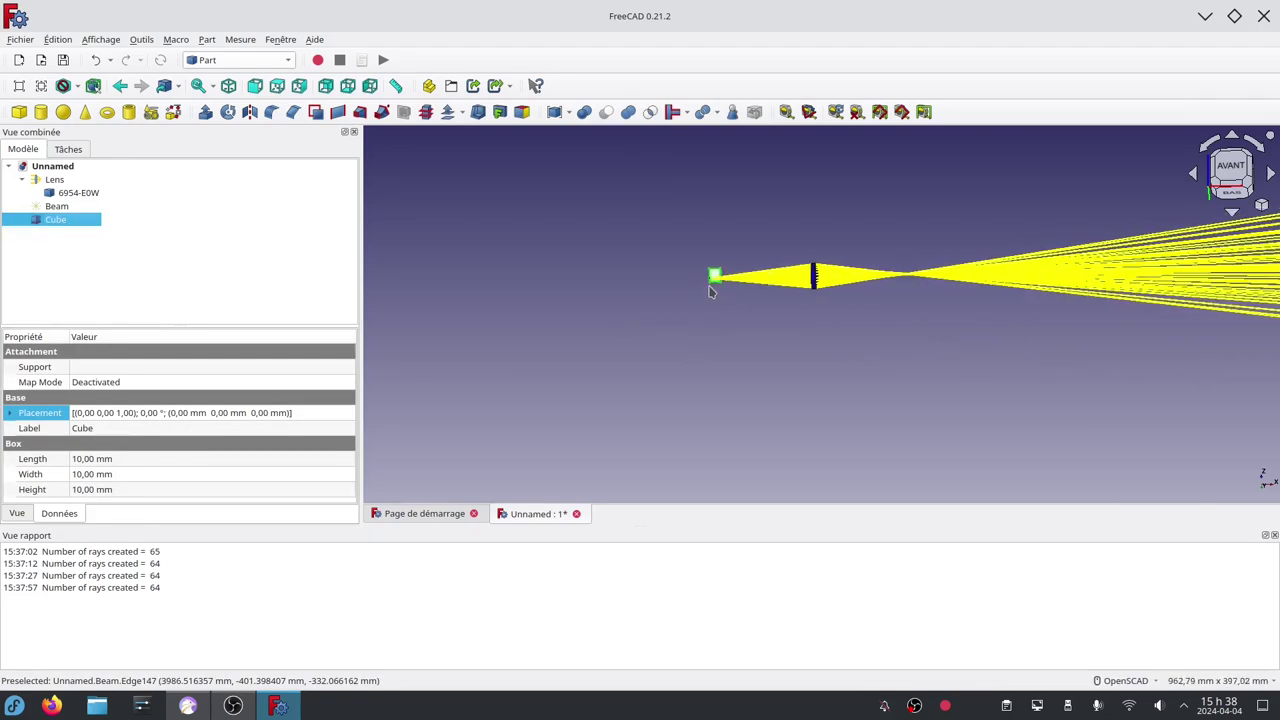
{"action": "scroll", "coordinate": [708, 290], "scroll_direction": "up", "scroll_amount": 5}
{"action": "scroll", "coordinate": [706, 286], "scroll_direction": "up", "scroll_amount": 3}
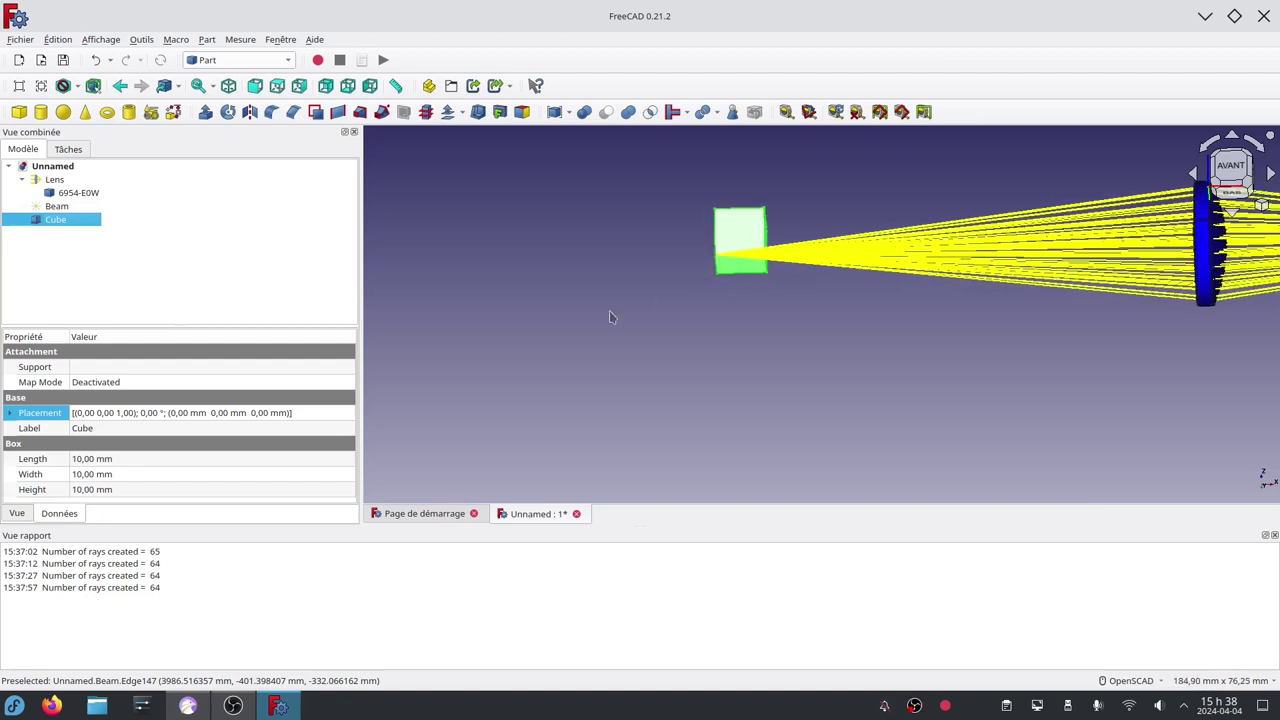
Size the Cube to 1 mm length, 25 mm width and 25 mm height
{"action": "left_click", "coordinate": [82, 459]}
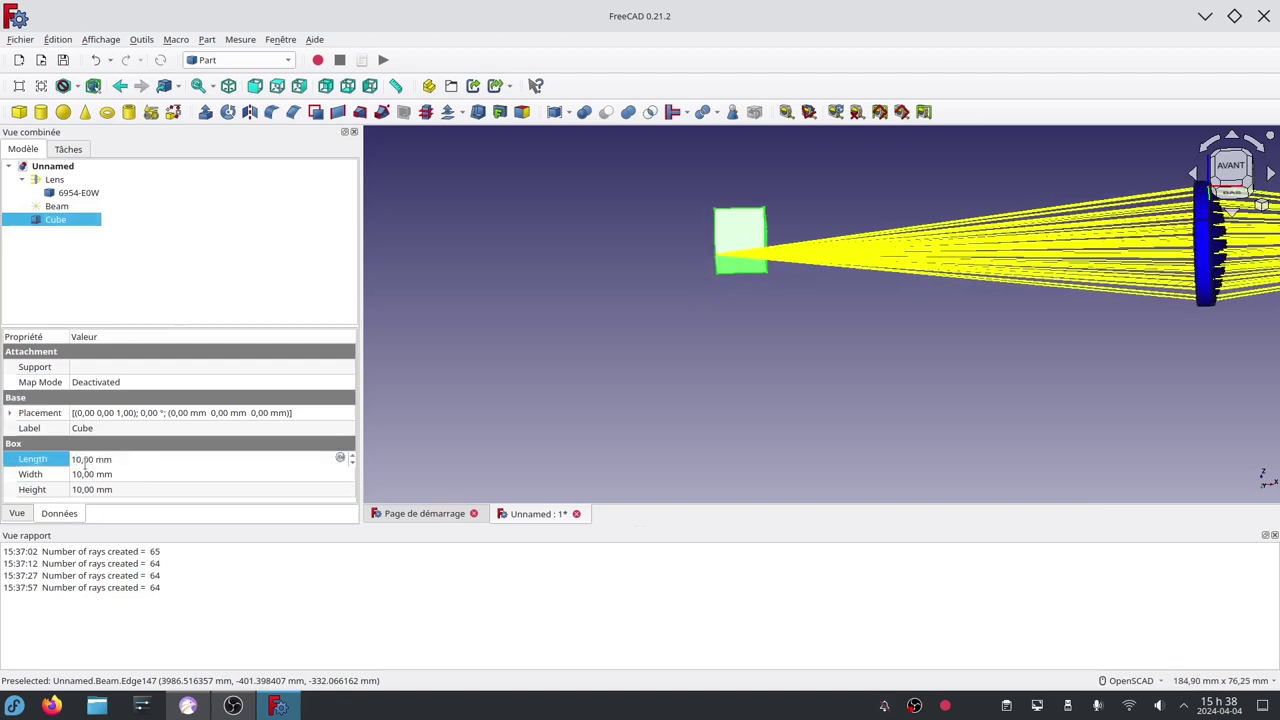
{"action": "key", "text": "BackSpace"}
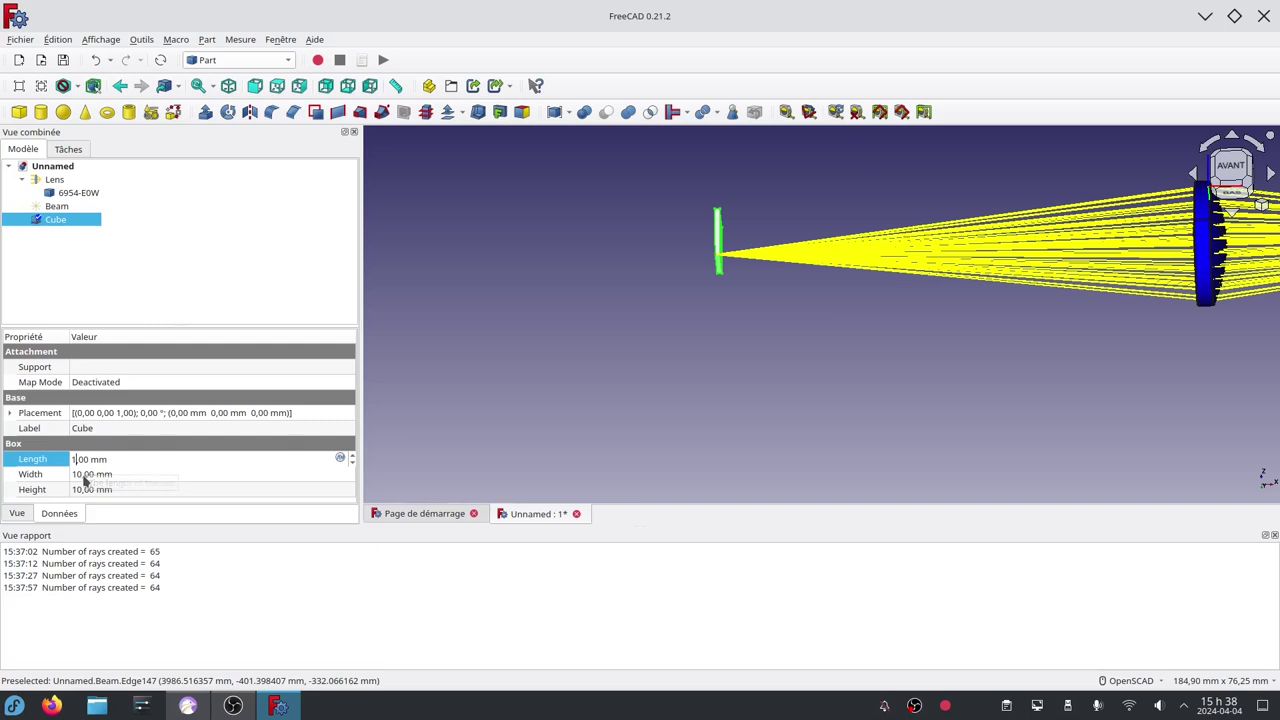
{"action": "left_click", "coordinate": [100, 475]}
{"action": "key", "text": "BackSpace"}
{"action": "type", "text": "2"}
{"action": "key", "text": "BackSpace"}
{"action": "key", "text": "BackSpace"}
{"action": "type", "text": "25"}
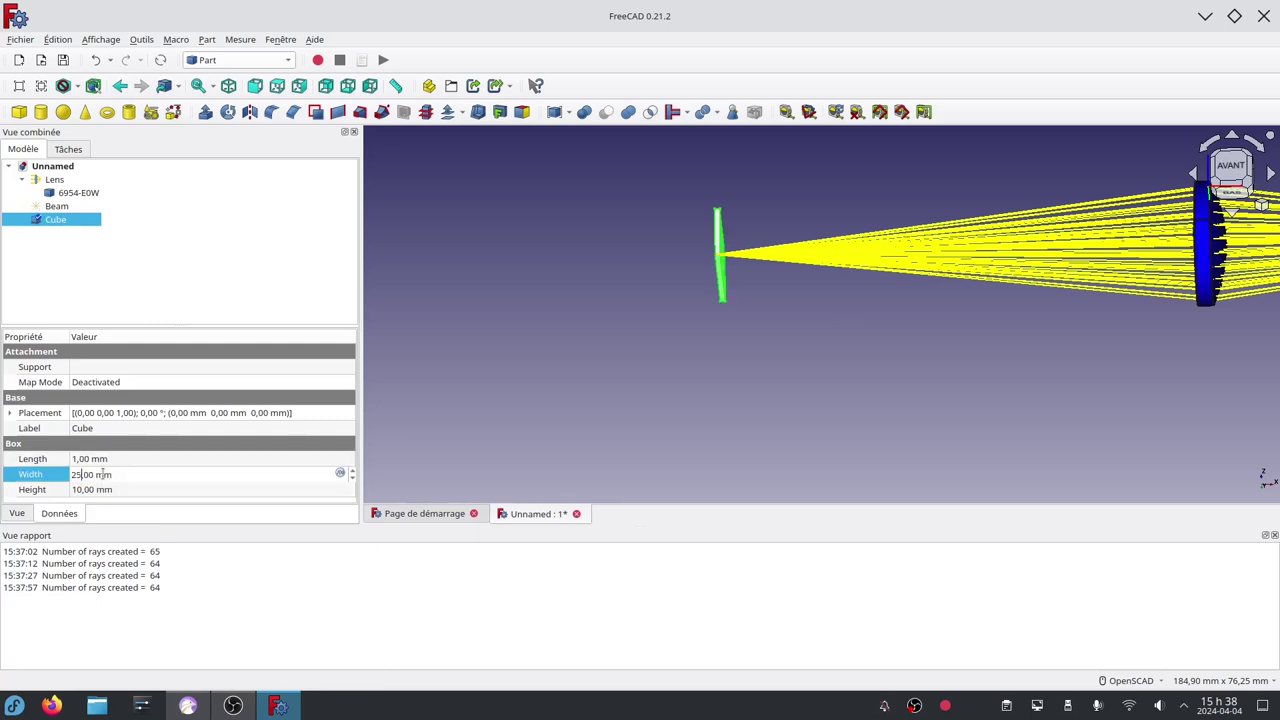
{"action": "left_click", "coordinate": [95, 490]}
{"action": "key", "text": "BackSpace"}
{"action": "key", "text": "BackSpace"}
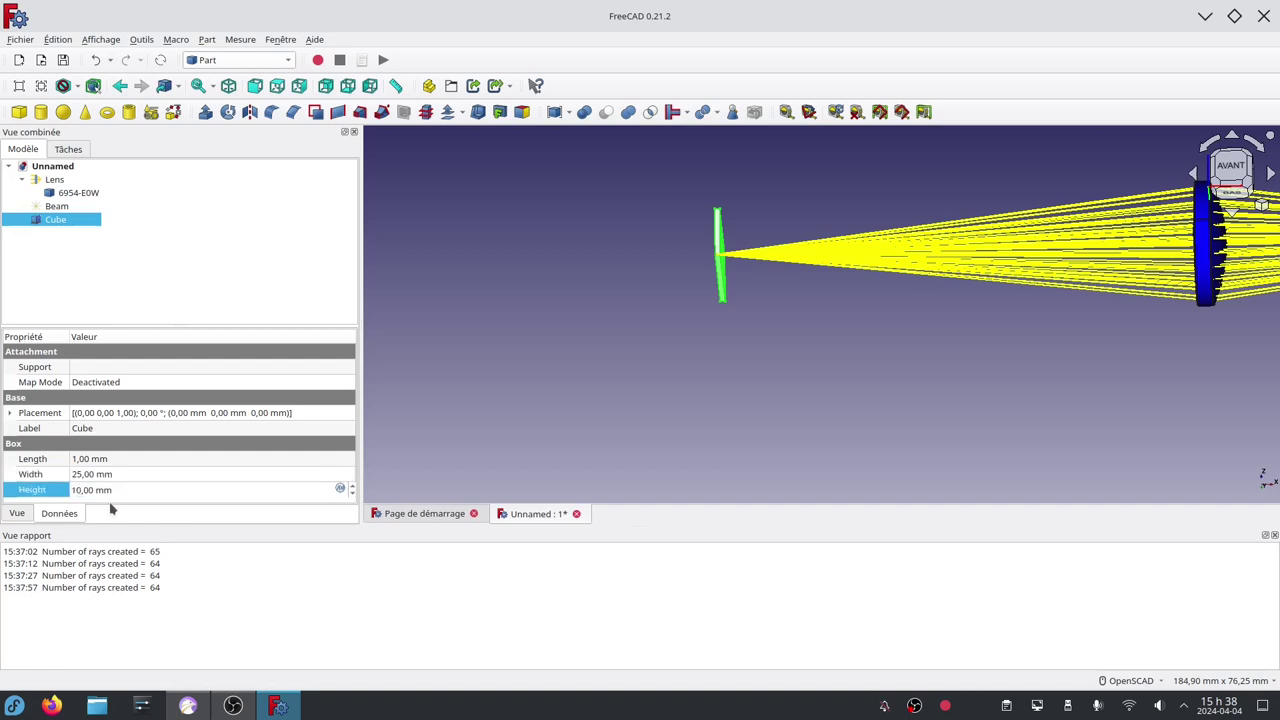
{"action": "key", "text": "BackSpace"}
{"action": "type", "text": "25,"}
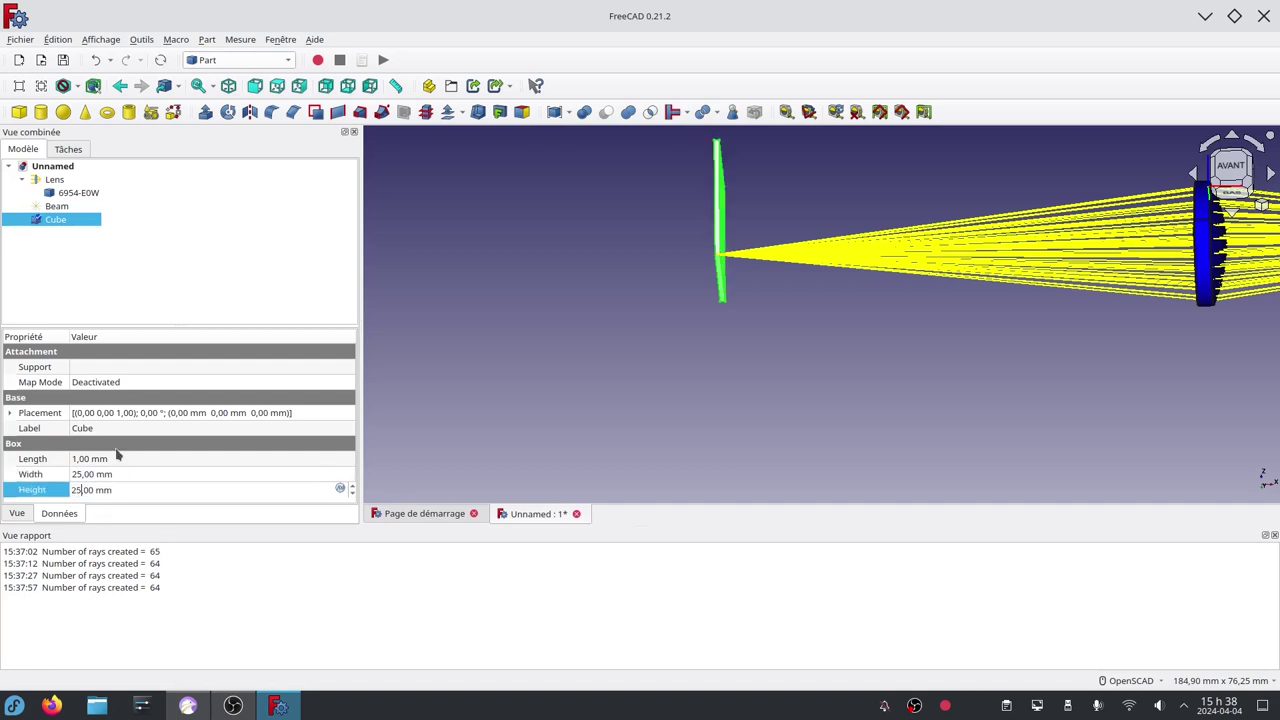
{"action": "left_click", "coordinate": [280, 417]}
{"action": "left_click", "coordinate": [349, 419]}
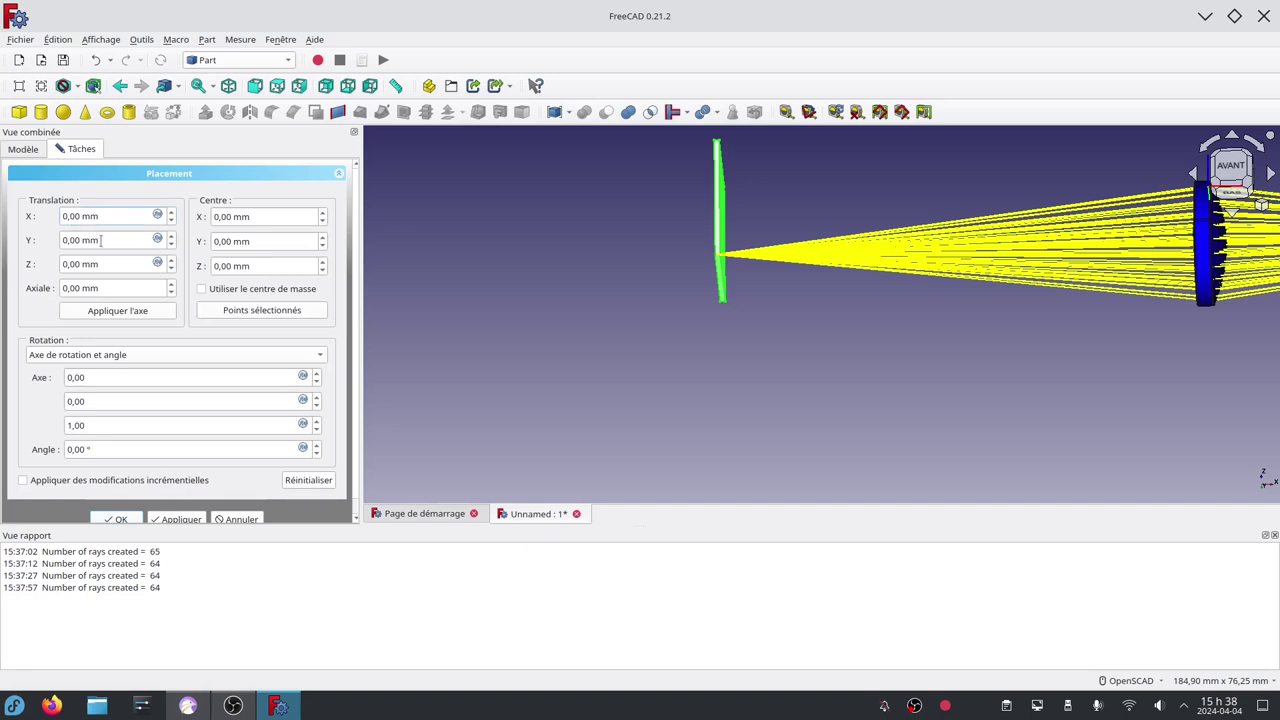
Set the Cube's translation to Y = −12.5 mm, Z = −12.5 mm and X = 200 mm
{"action": "type", "text": "-1"}
{"action": "type", "text": "2"}
{"action": "key", "text": "BackSpace"}
{"action": "type", "text": "5"}
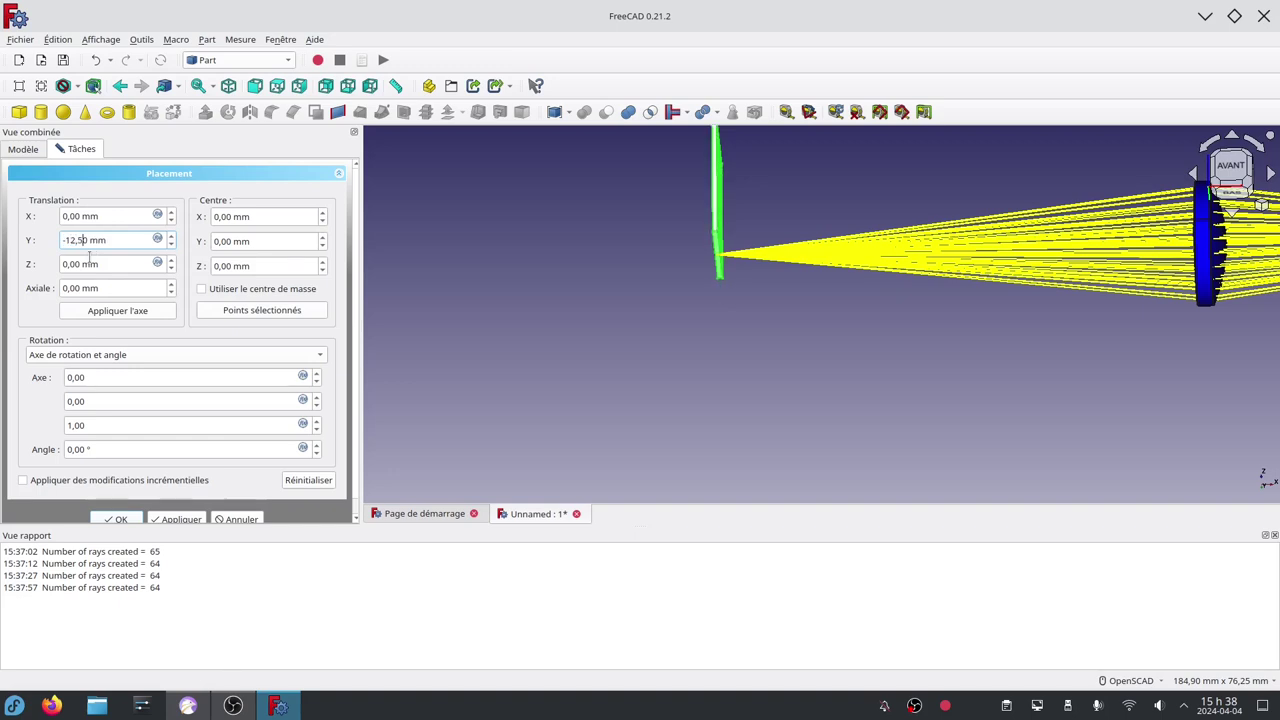
{"action": "type", "text": "-12"}
{"action": "key", "text": "BackSpace"}
{"action": "type", "text": "5"}
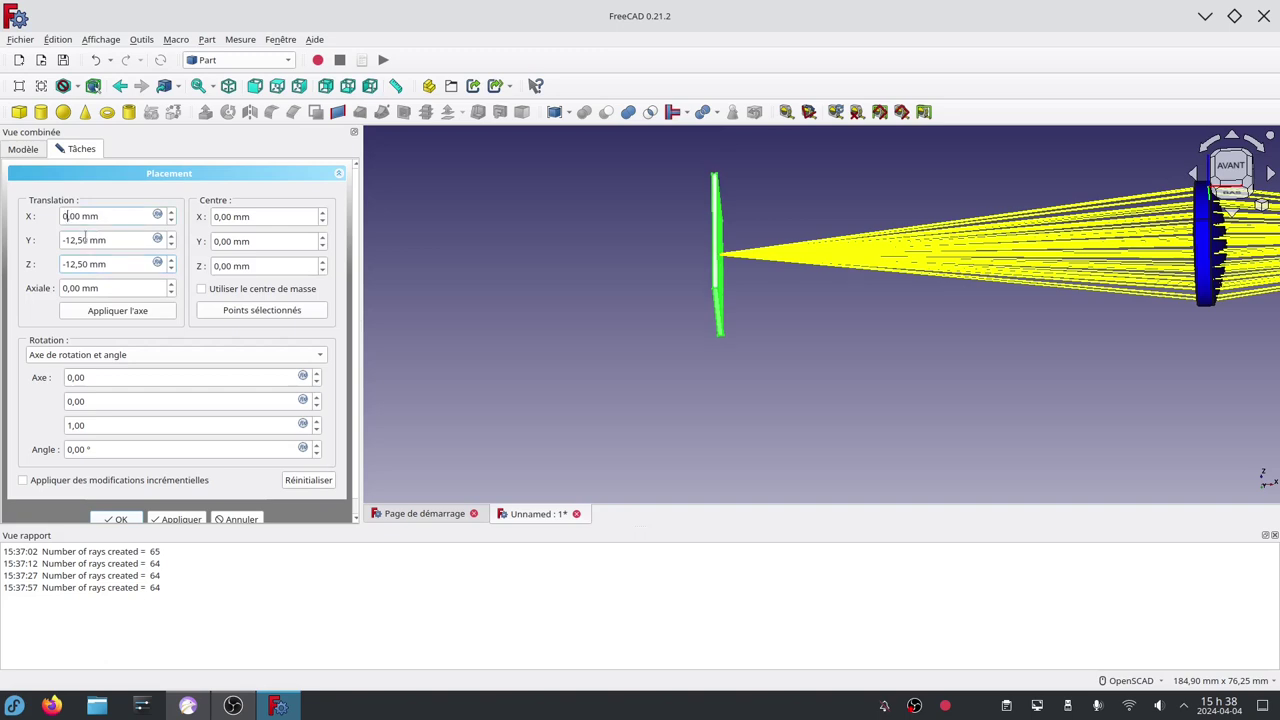
{"action": "key", "text": "shift+Tab"}
{"action": "key", "text": "shift+Tab"}
{"action": "key", "text": "Home"}
{"action": "key", "text": "Delete"}
{"action": "key", "text": "Delete"}
{"action": "type", "text": "200"}
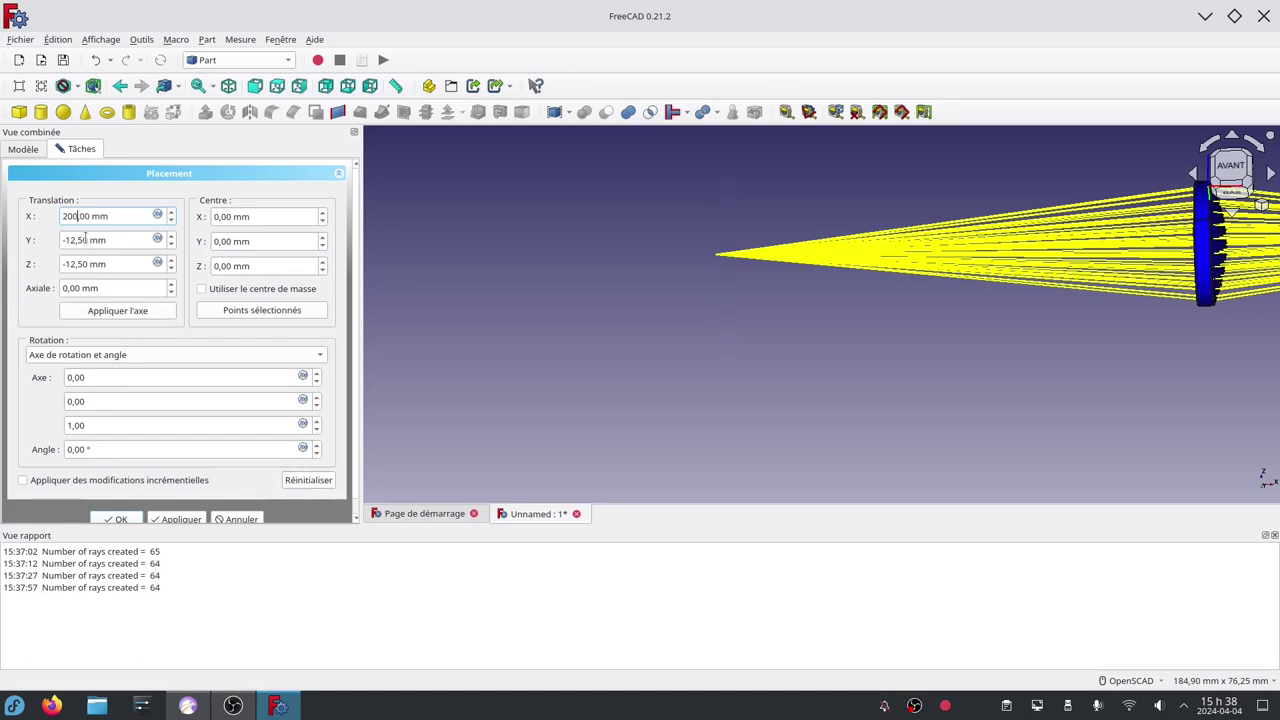
{"action": "scroll", "coordinate": [1084, 232], "scroll_direction": "down", "scroll_amount": 2}
{"action": "scroll", "coordinate": [1084, 232], "scroll_direction": "down", "scroll_amount": 3}
{"action": "middle_click_drag", "start_coordinate": [1150, 272], "coordinate": [1042, 336]}
{"action": "scroll", "coordinate": [1042, 335], "scroll_direction": "up", "scroll_amount": 1}
{"action": "scroll", "coordinate": [1042, 333], "scroll_direction": "up", "scroll_amount": 3}
{"action": "scroll", "coordinate": [1041, 328], "scroll_direction": "up", "scroll_amount": 3}
{"action": "scroll", "coordinate": [1040, 324], "scroll_direction": "up", "scroll_amount": 1}
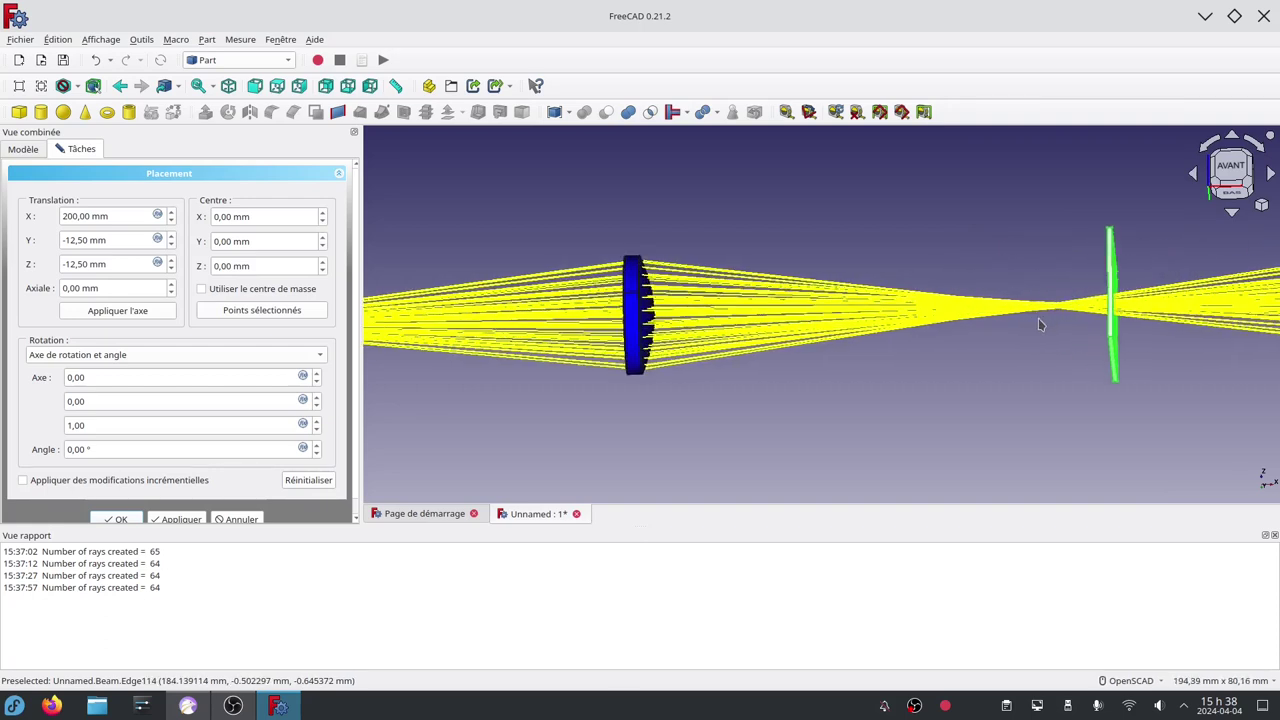
Correct the Cube's X offset to 190 mm and apply the placement
{"action": "left_click", "coordinate": [76, 216]}
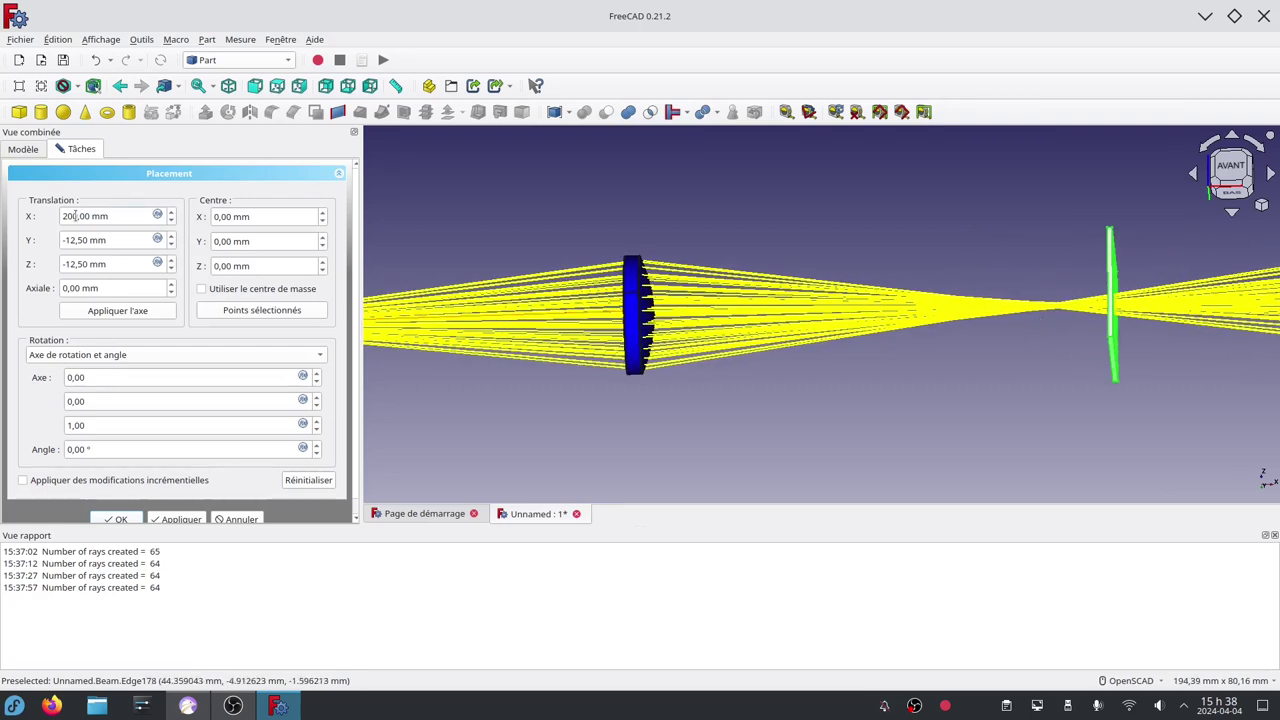
{"action": "key", "text": "BackSpace"}
{"action": "key", "text": "BackSpace"}
{"action": "key", "text": "BackSpace"}
{"action": "type", "text": "175"}
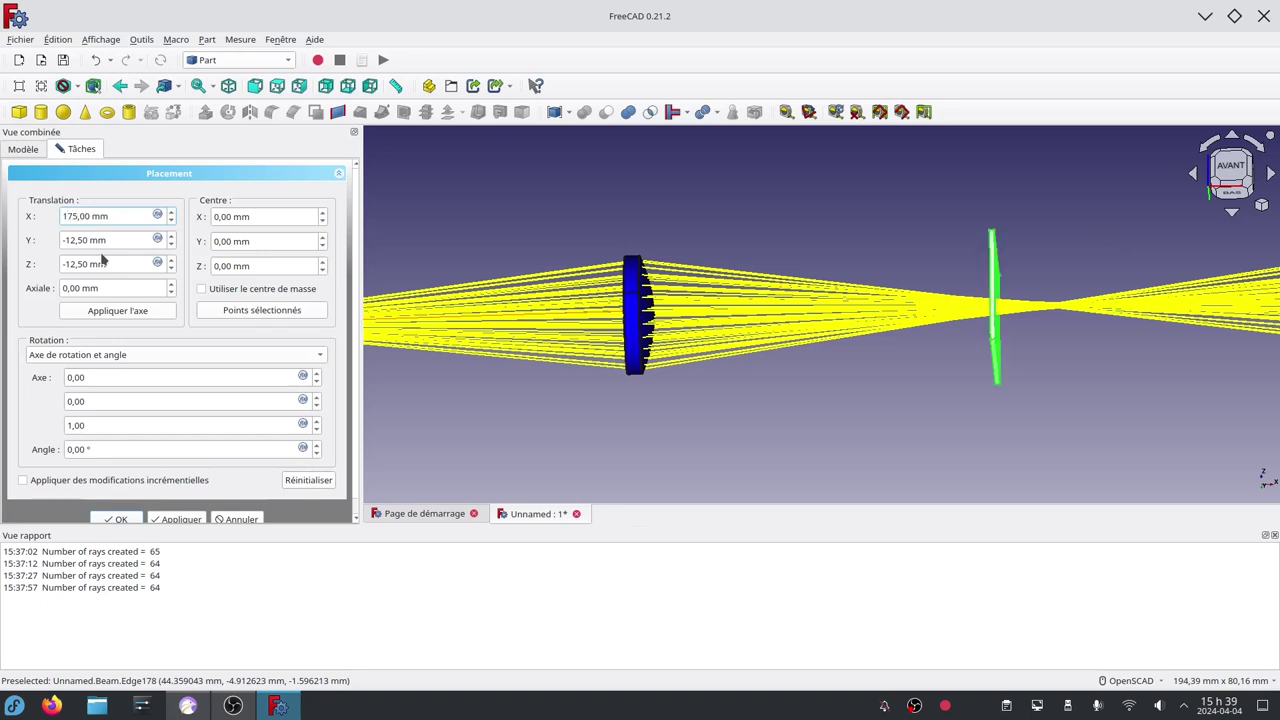
{"action": "key", "text": "BackSpace"}
{"action": "key", "text": "BackSpace"}
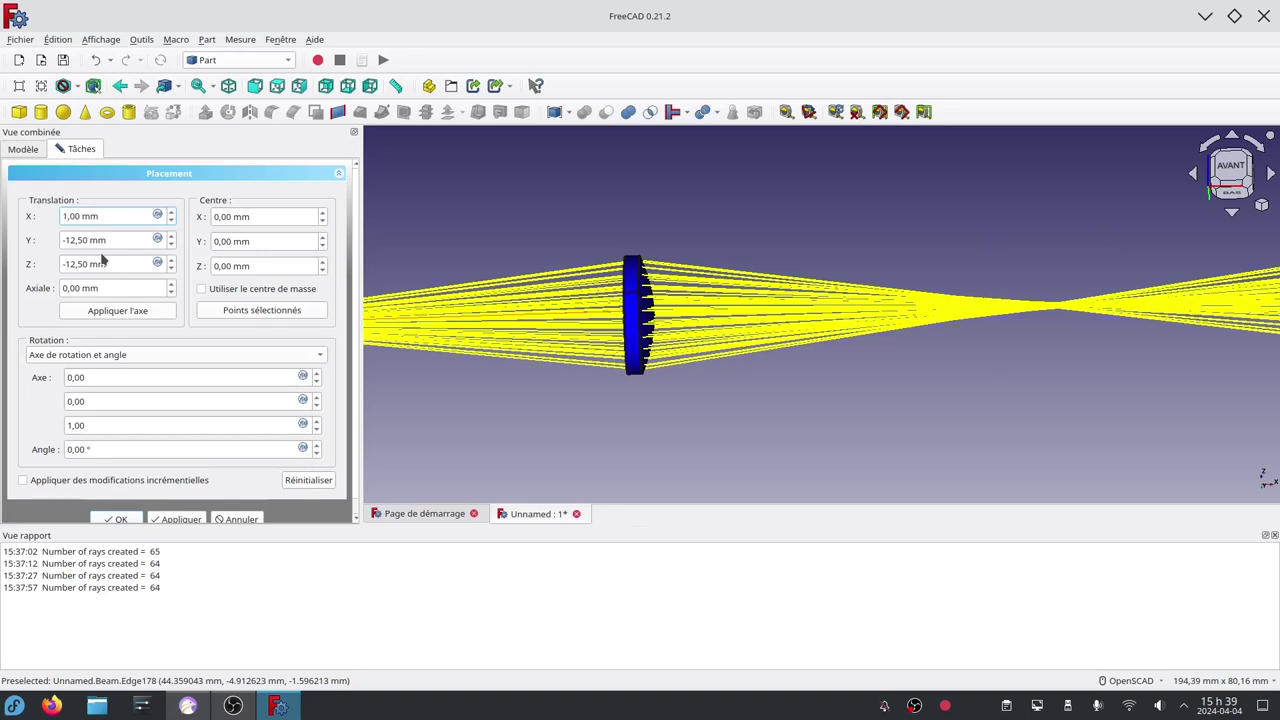
{"action": "type", "text": "90"}
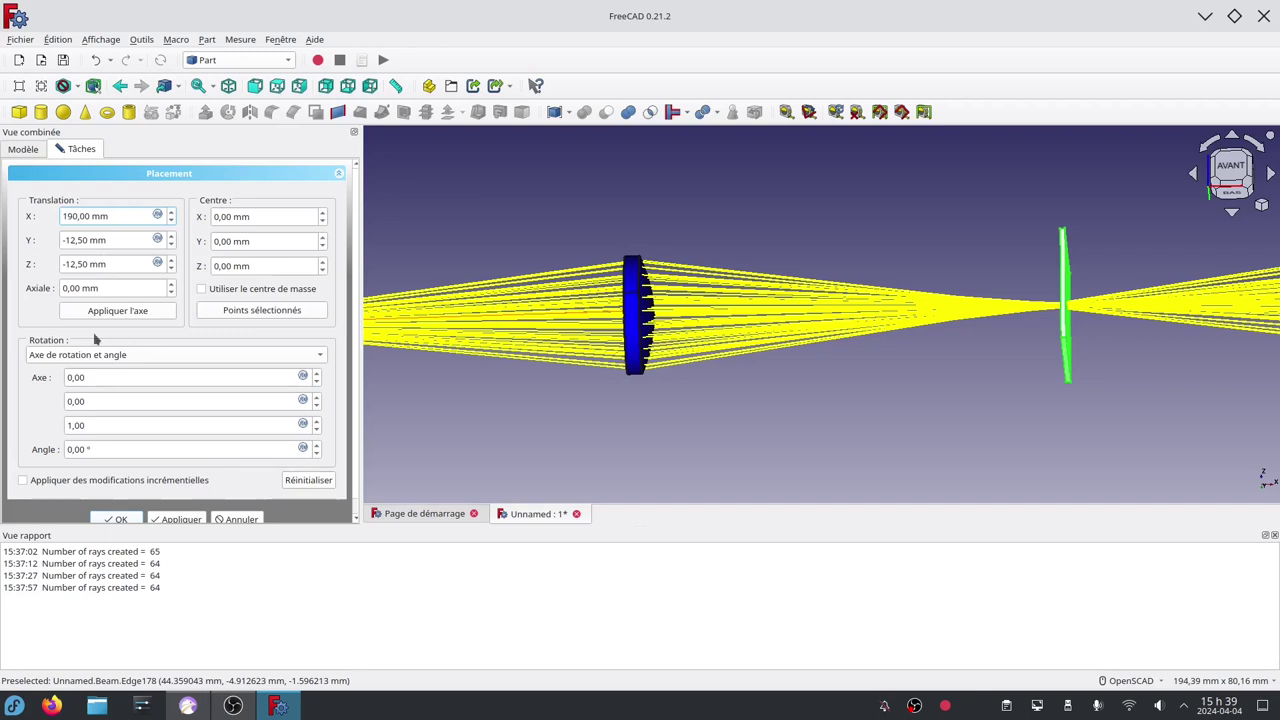
{"action": "left_click", "coordinate": [122, 517]}
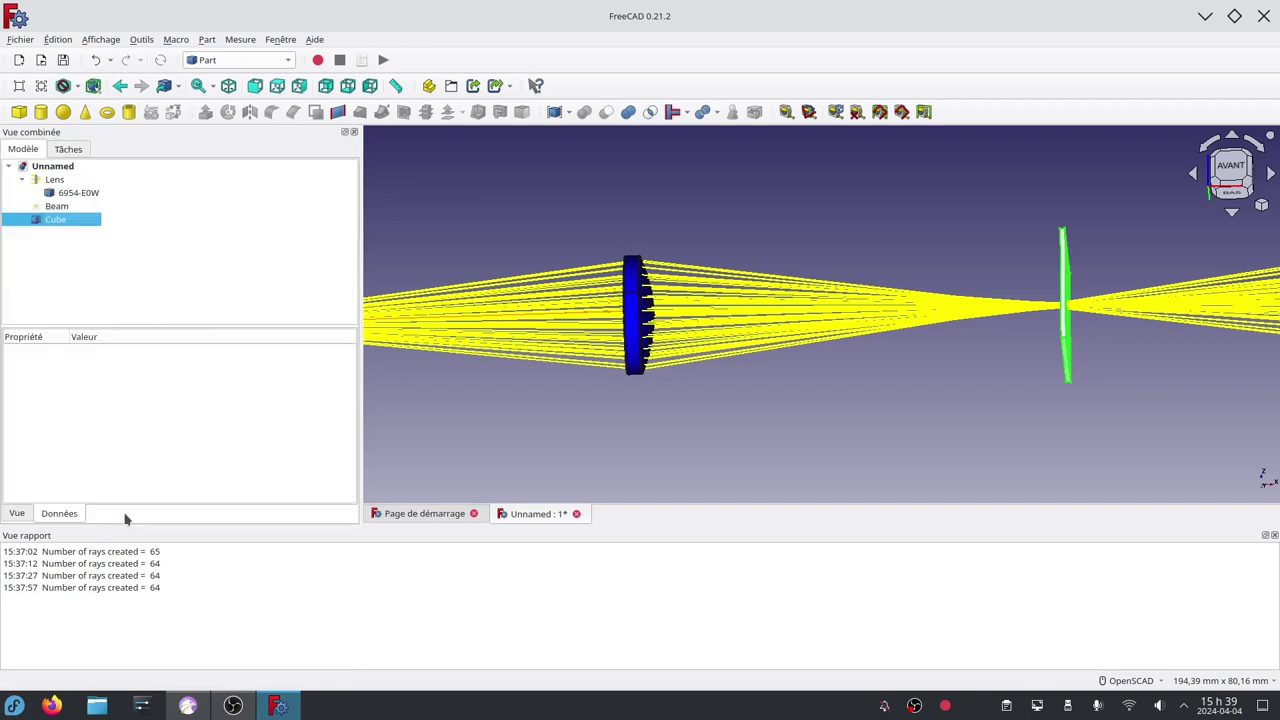
Deselect the Cube and switch to the Optics workbench
{"action": "left_click", "coordinate": [100, 266]}
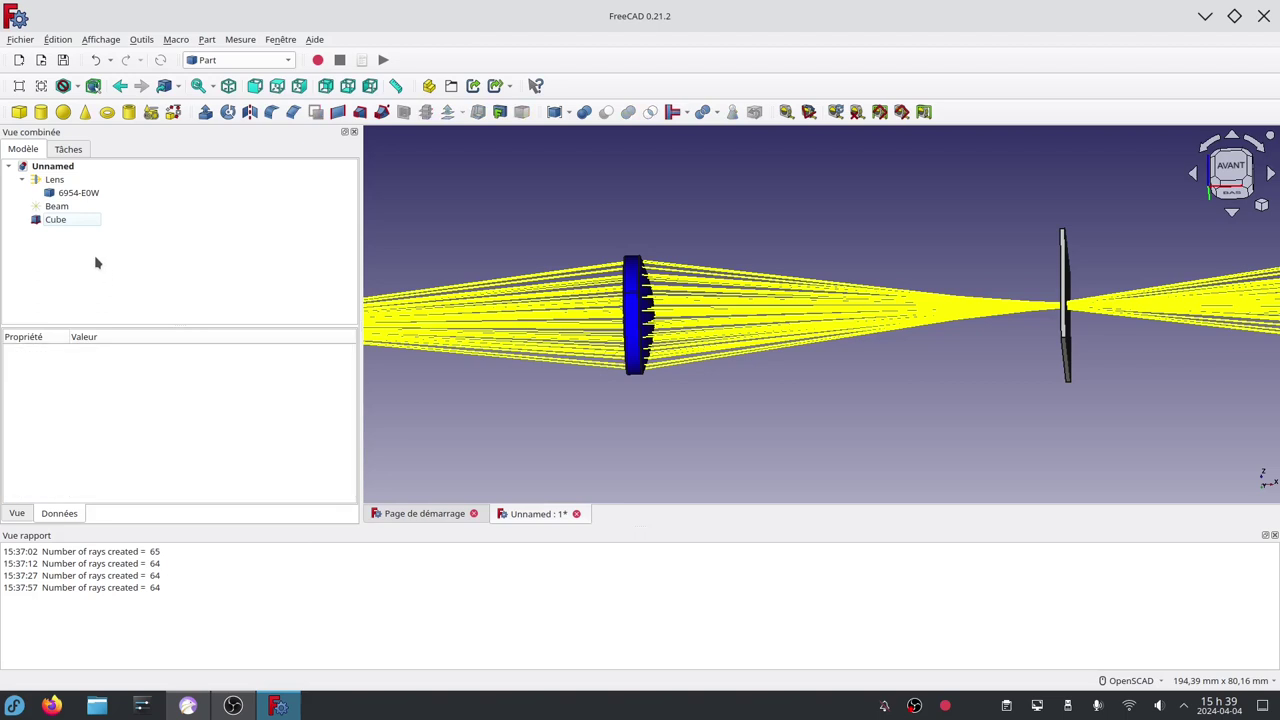
{"action": "left_click", "coordinate": [258, 63]}
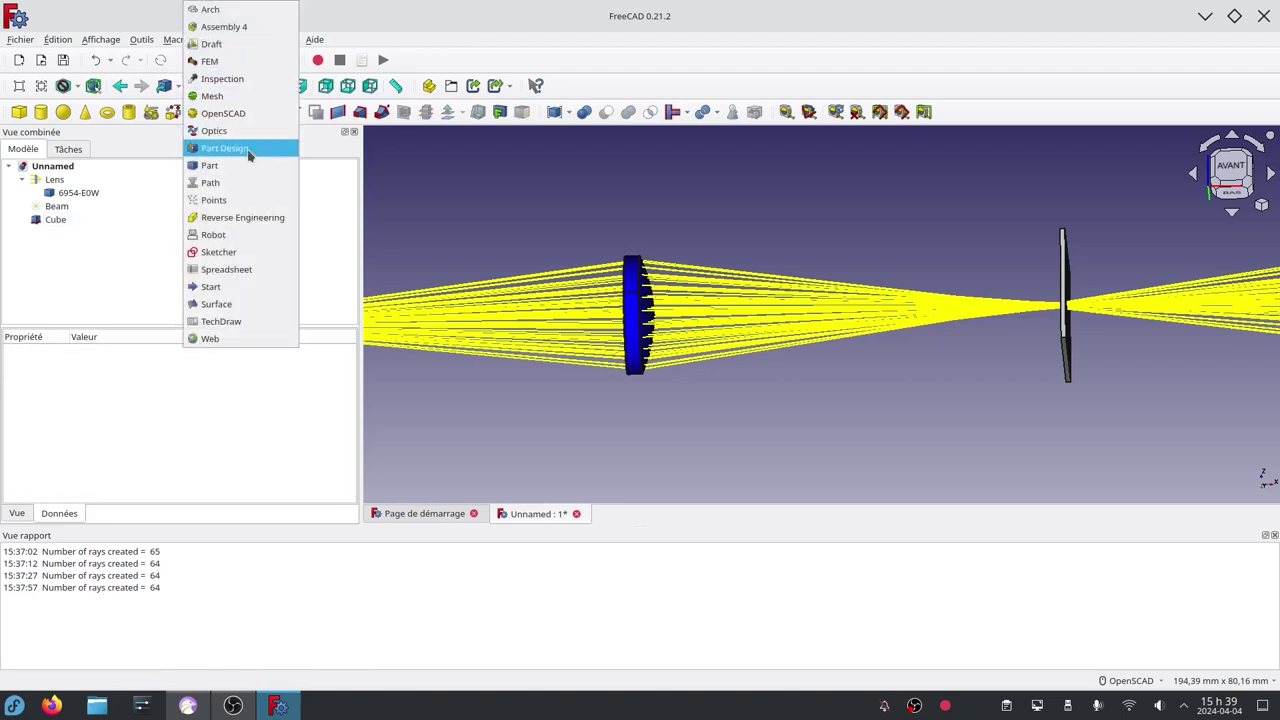
{"action": "left_click", "coordinate": [240, 132]}
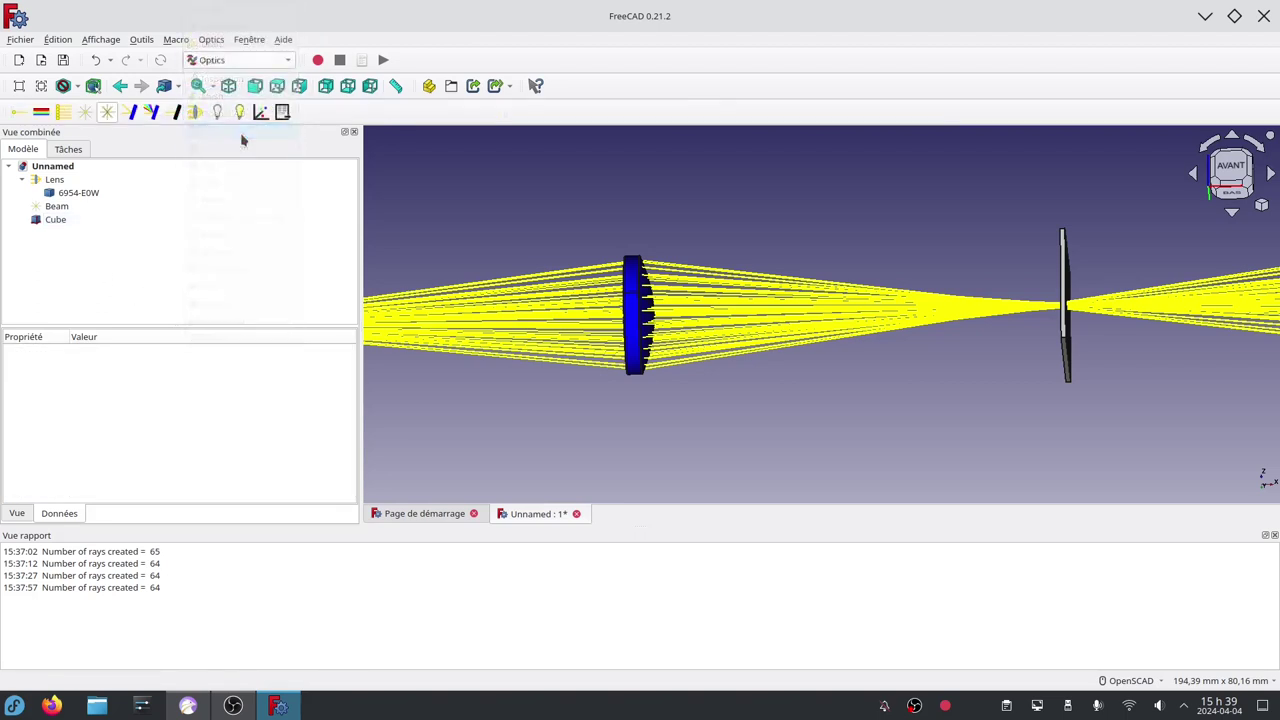
Turn the Cube into an optical Absorber and rerun the ray trace so all 64 rays stop at the slab
{"action": "left_click", "coordinate": [56, 221]}
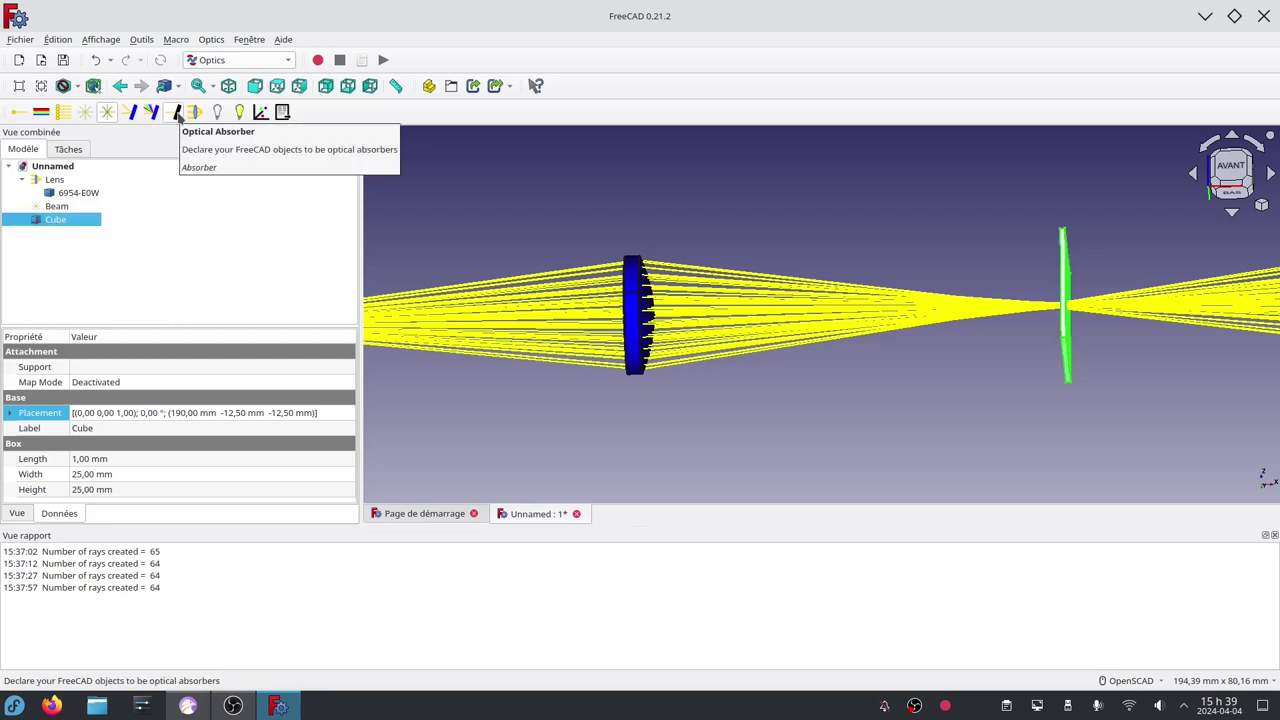
{"action": "left_click", "coordinate": [178, 115]}
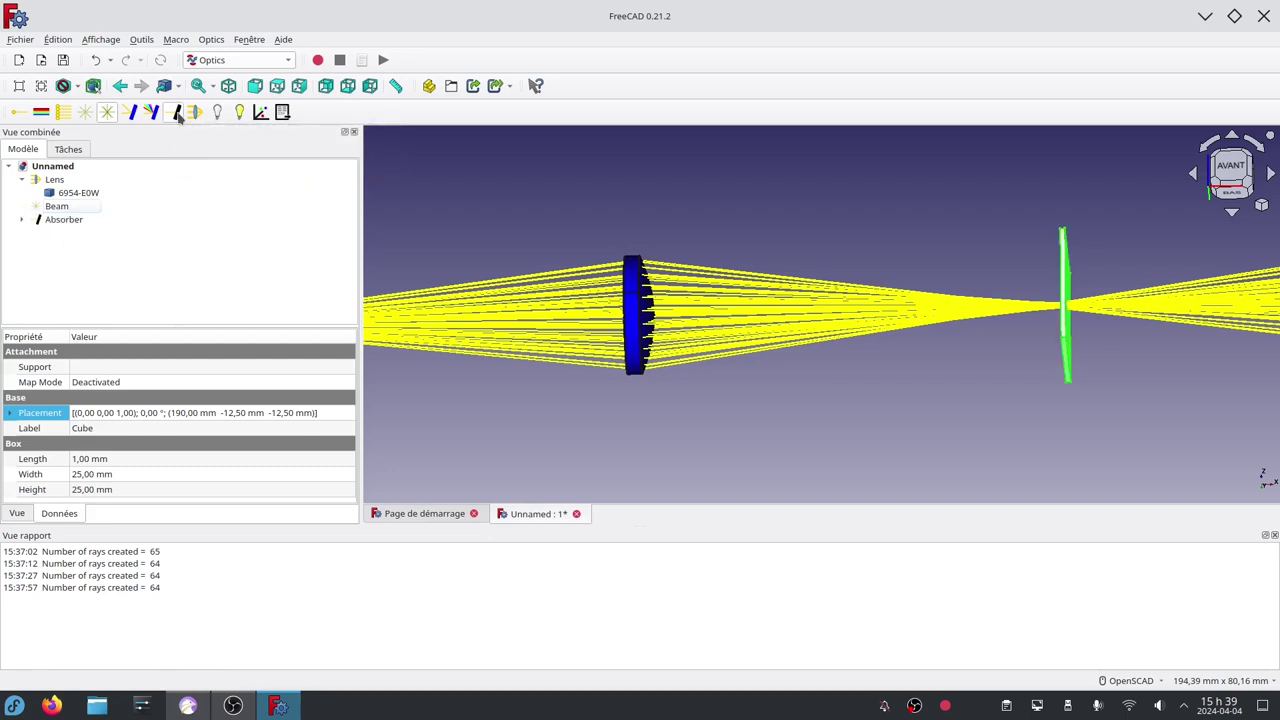
{"action": "left_click", "coordinate": [239, 113]}
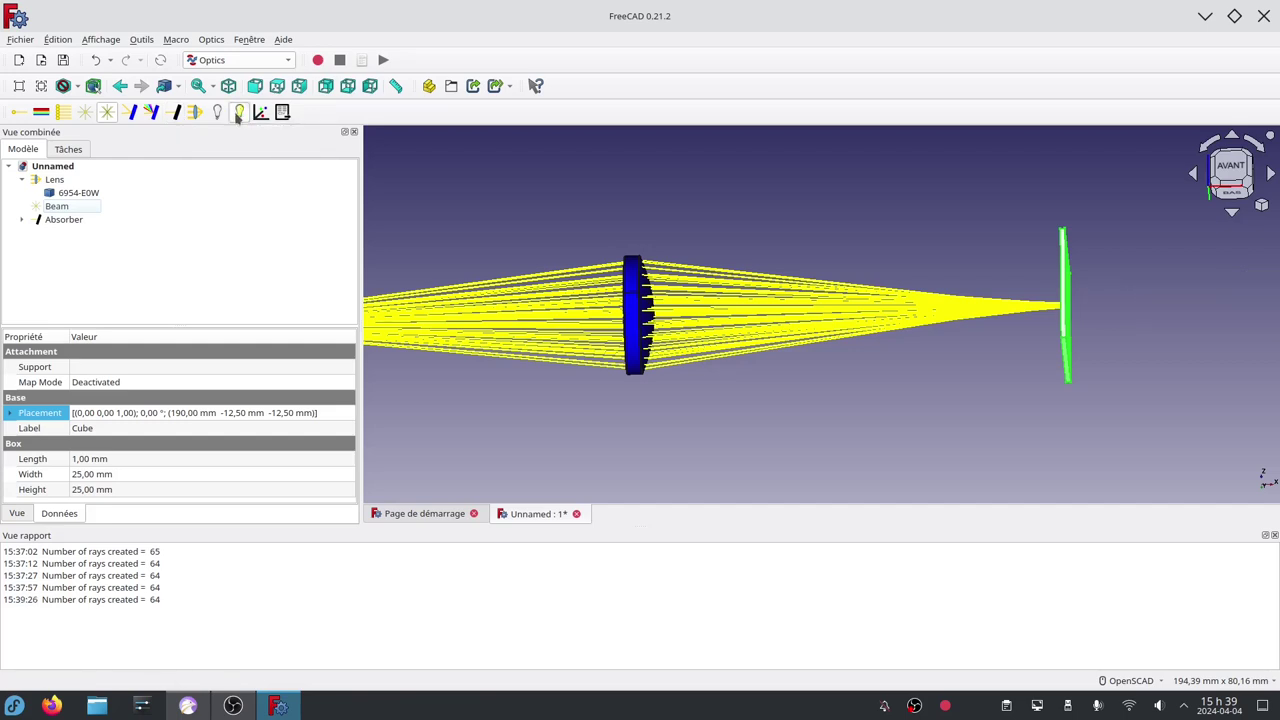
{"action": "left_click", "coordinate": [64, 220]}
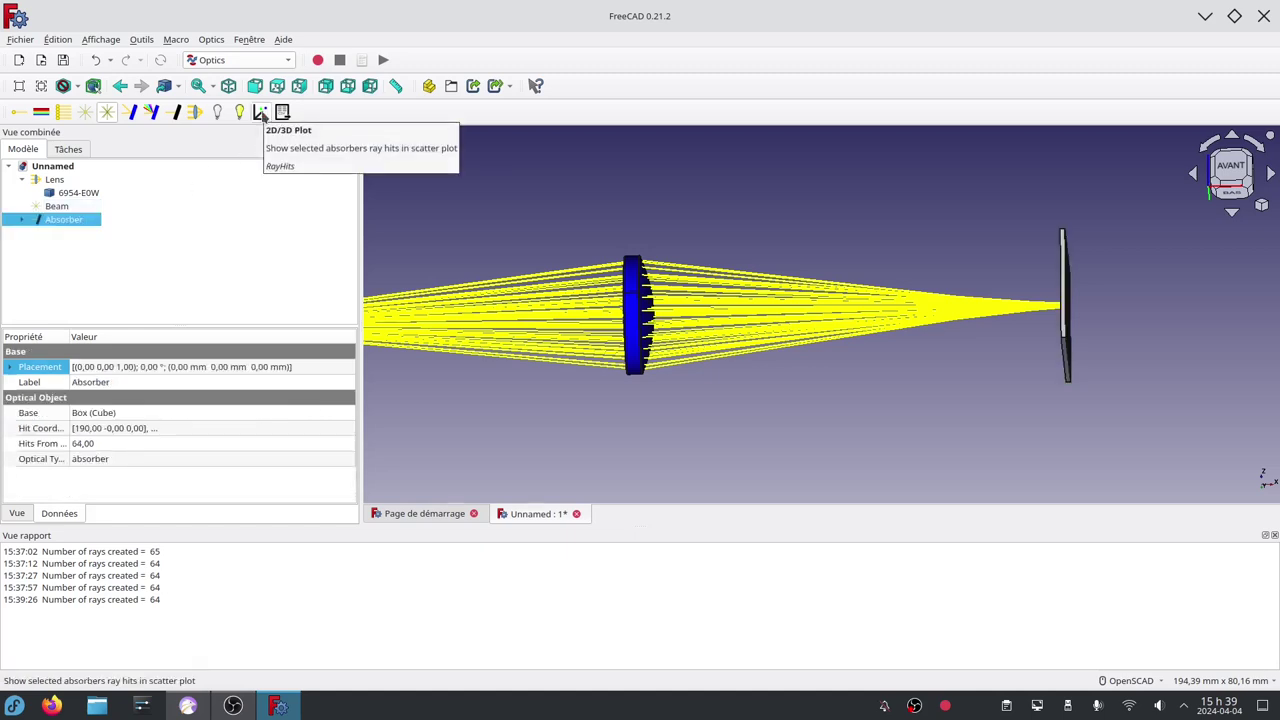
{"action": "left_click", "coordinate": [261, 113]}
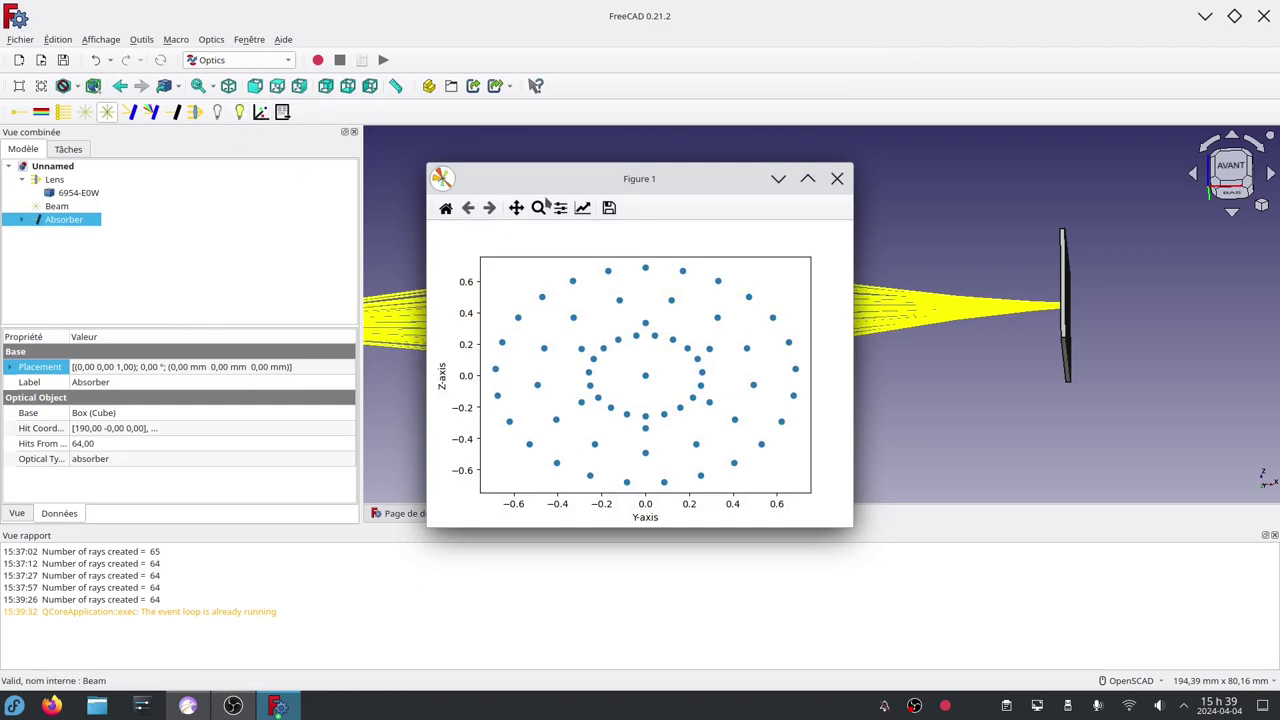
{"action": "left_click", "coordinate": [837, 181]}
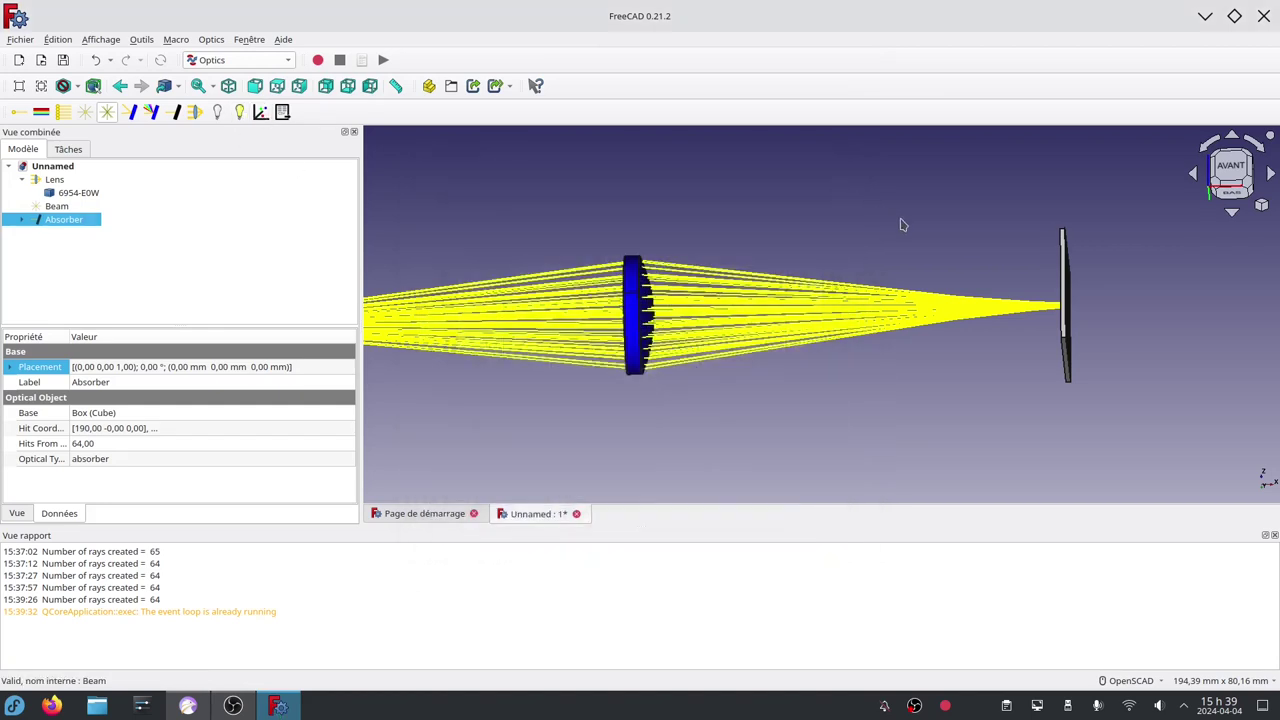